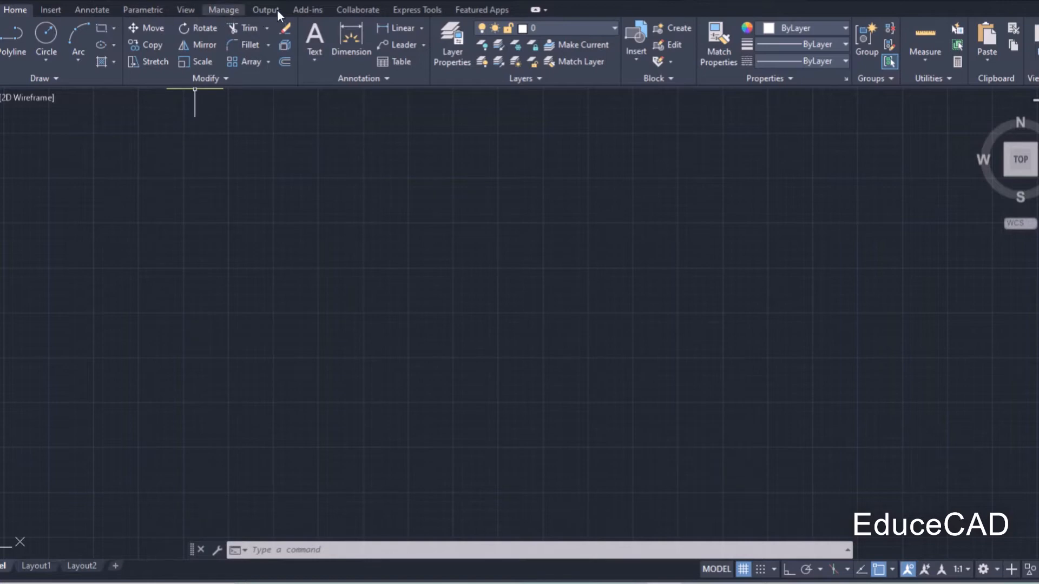
Step: Show the classic menu bar by setting the MENUBAR system variable to 1
click(279, 550)
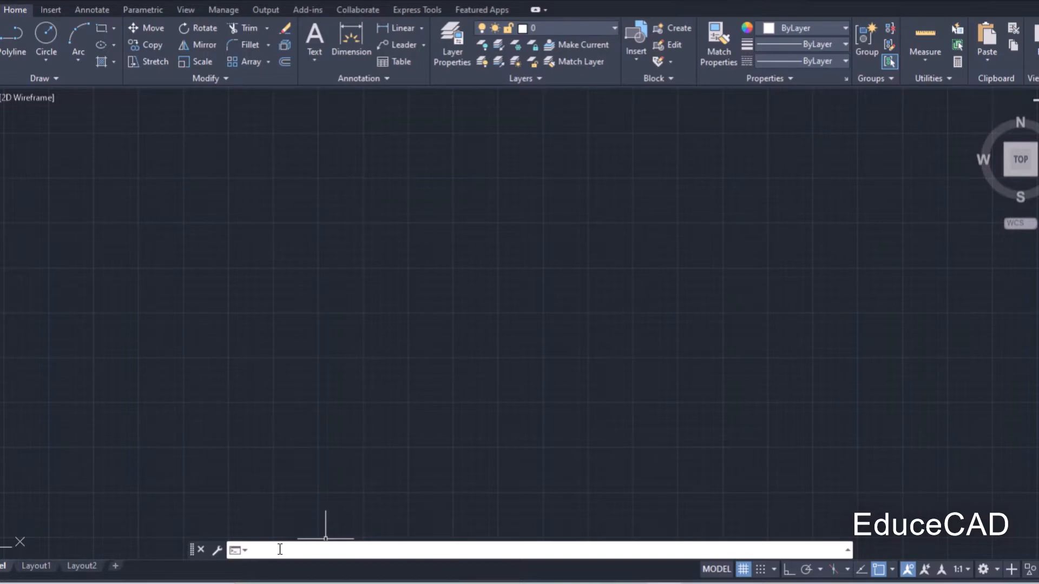
text(MANUBA)
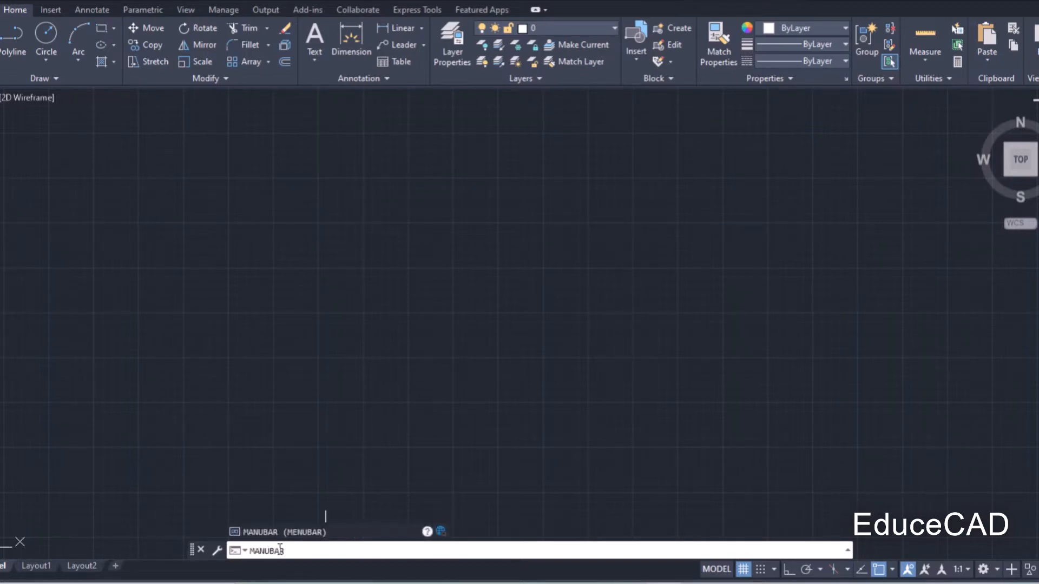
text(R)
key(Return)
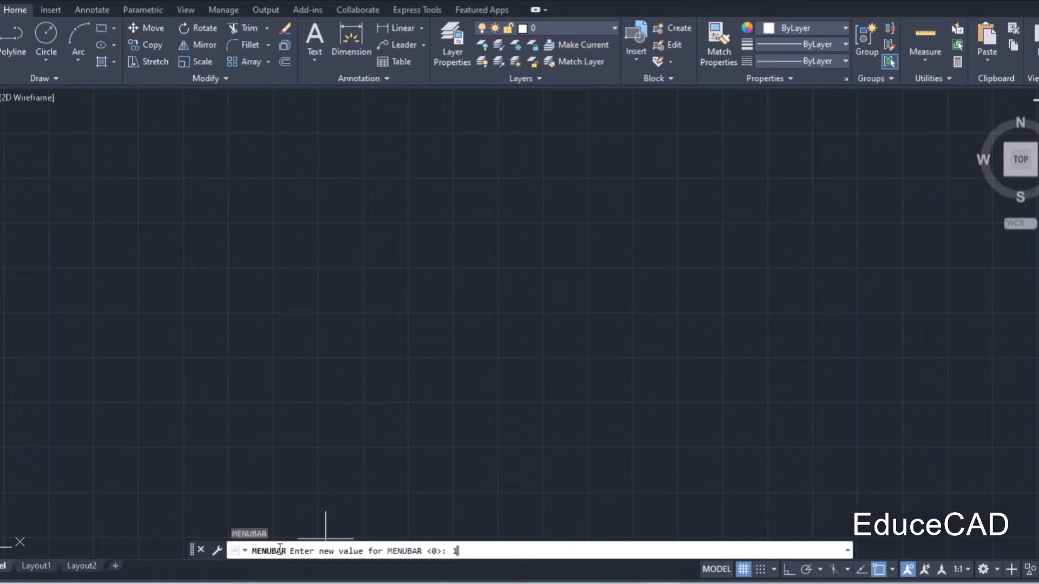
text(1)
key(Return)
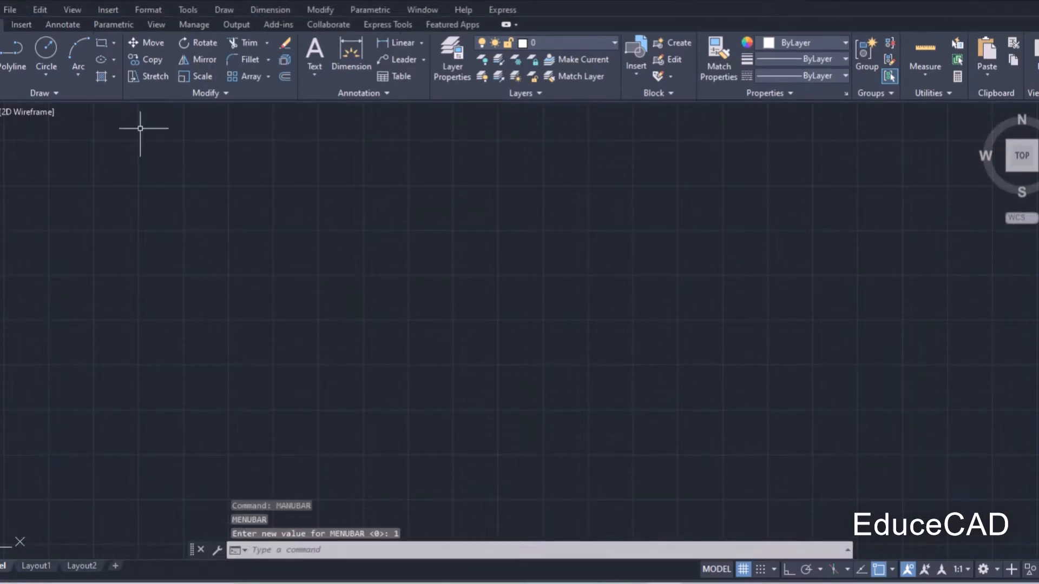
click(150, 9)
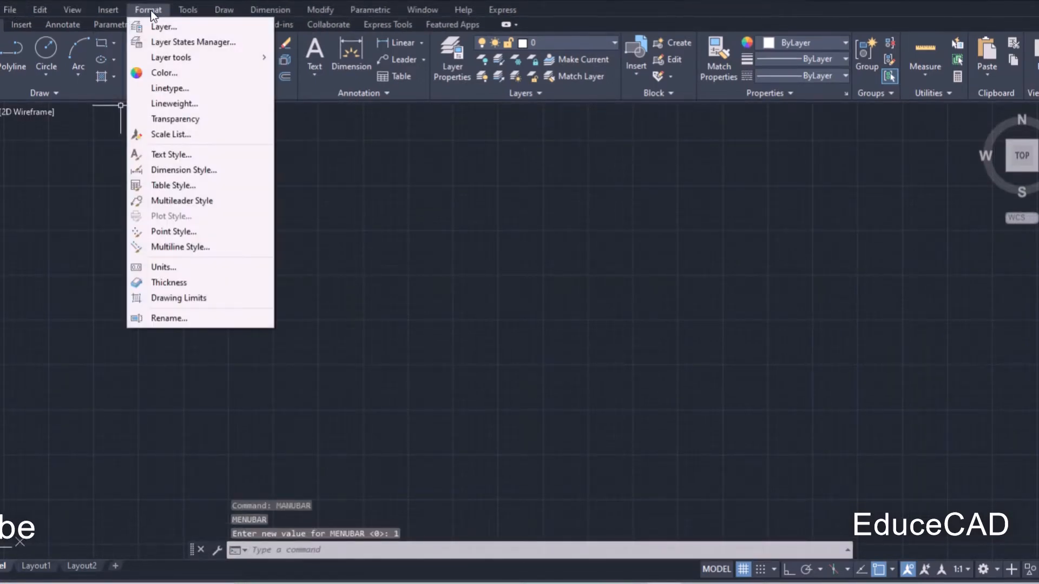
click(216, 232)
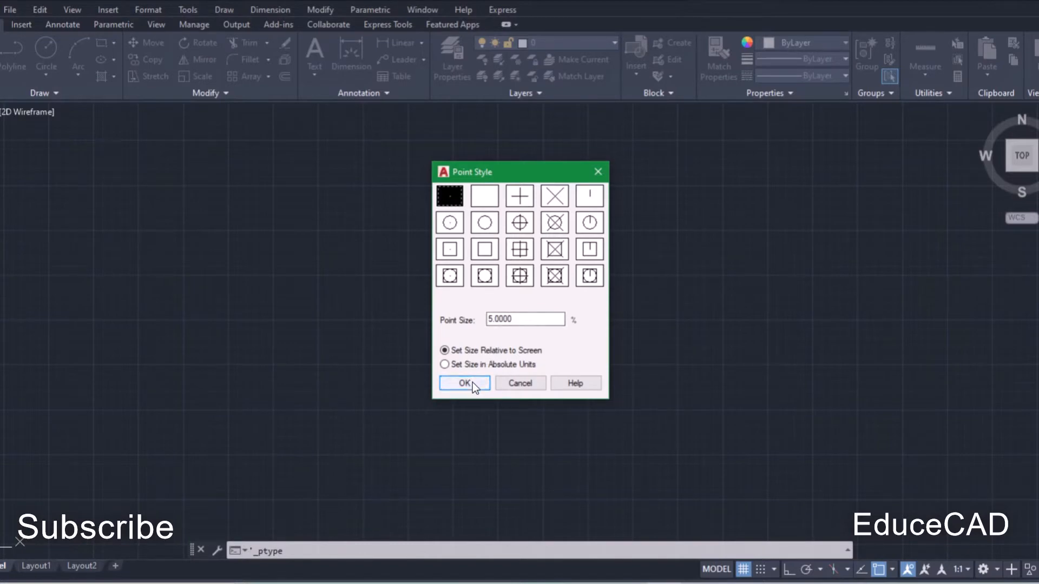
click(524, 383)
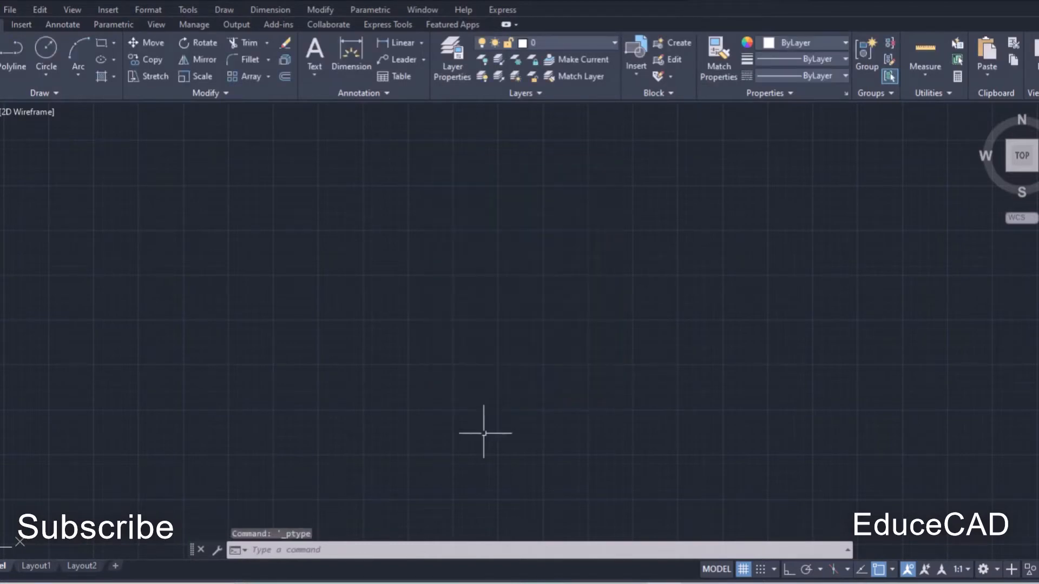
Step: Set the point style to the crosshair inside a circle and square, keeping the size relative to the screen
click(276, 551)
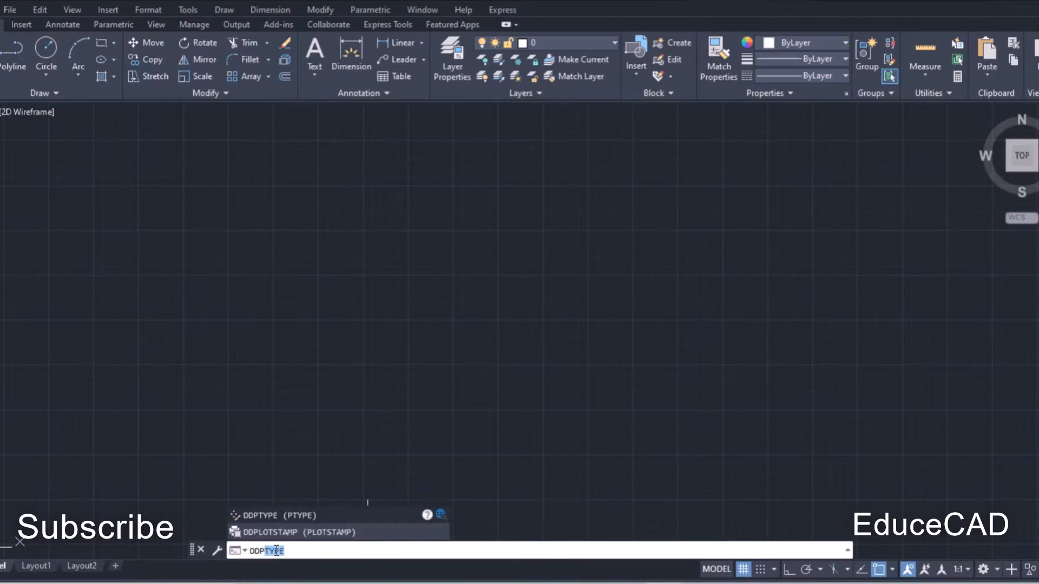
text(DDP)
key(Return)
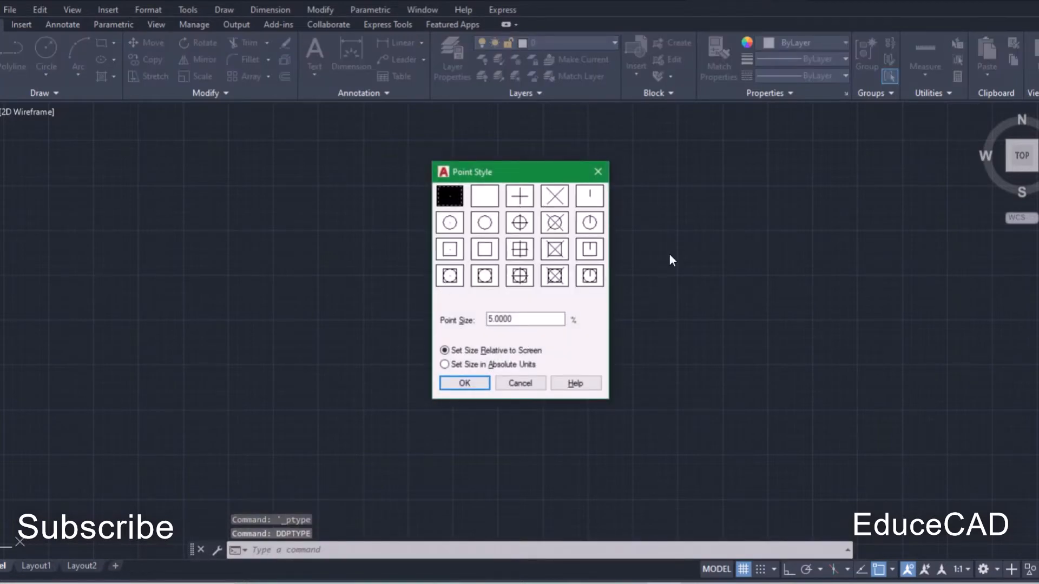
click(520, 277)
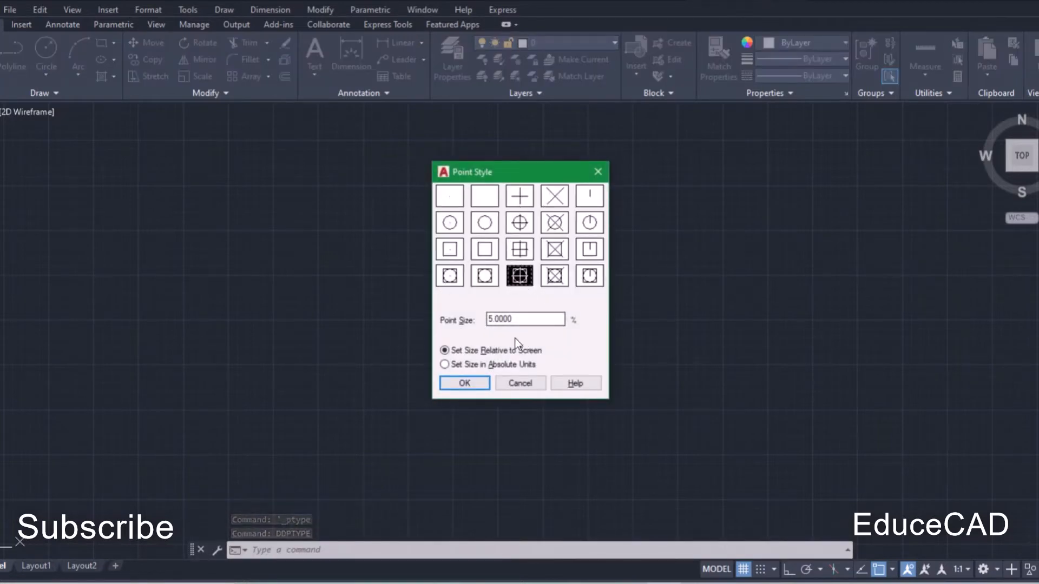
click(473, 382)
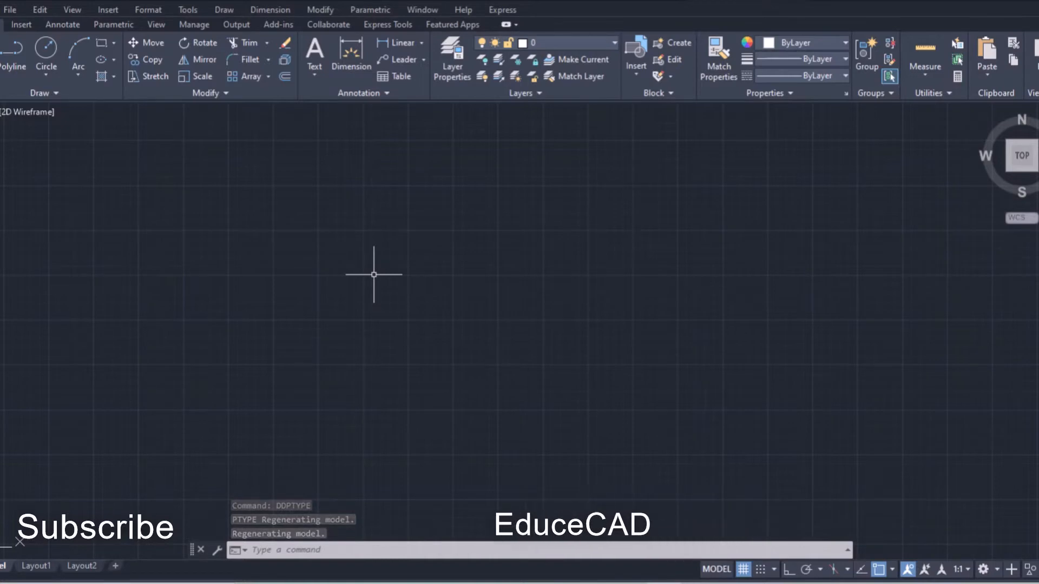
Step: Place a single point at the origin, coordinates 0,0
click(224, 11)
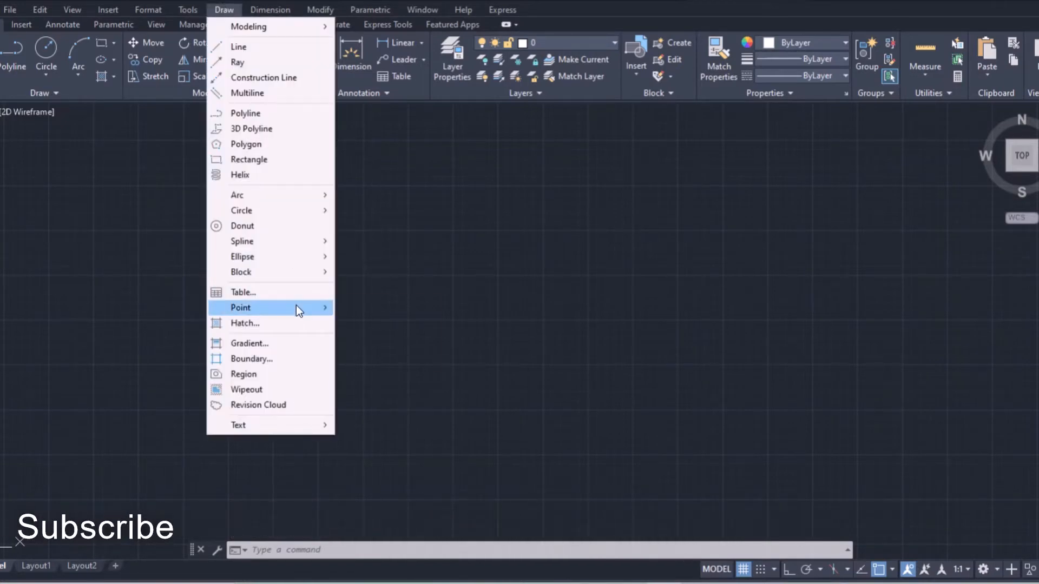
mouse_move(296, 308)
click(408, 307)
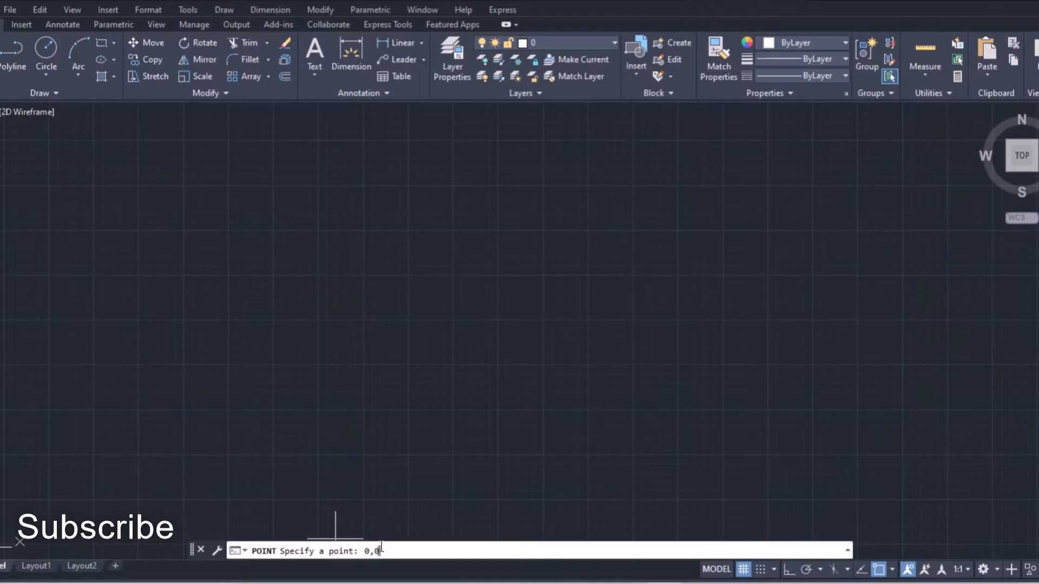
key(Return)
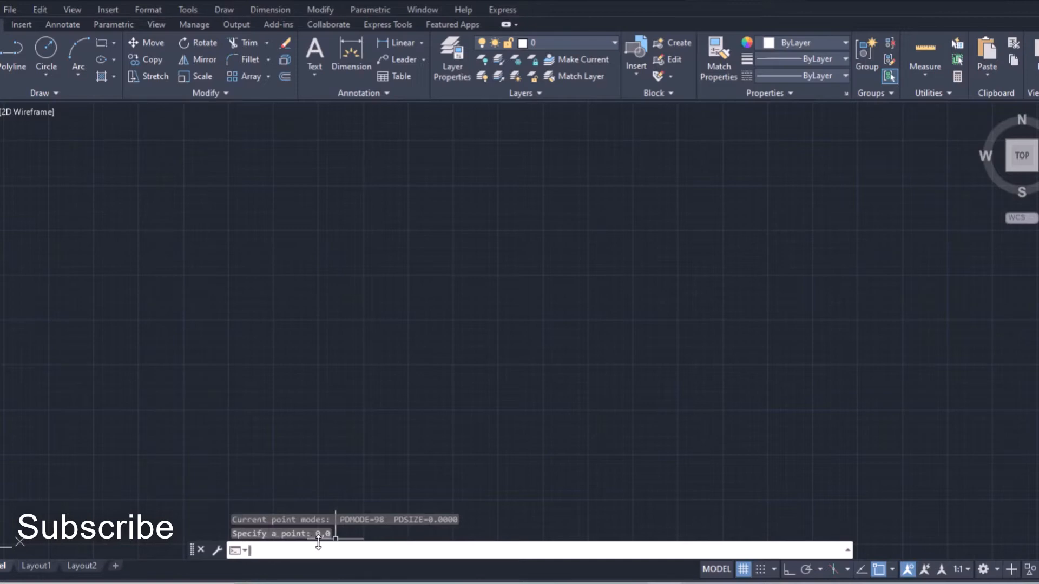
key(Return)
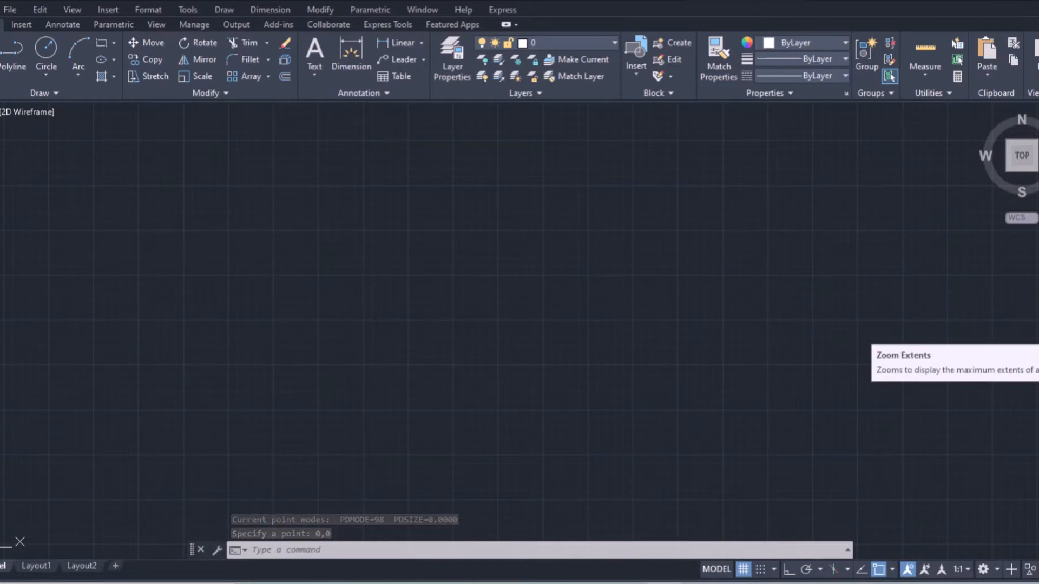
Step: Query the coordinates of the point at the origin with the ID command, checking that the Node object snap is enabled
click(1033, 340)
click(1017, 339)
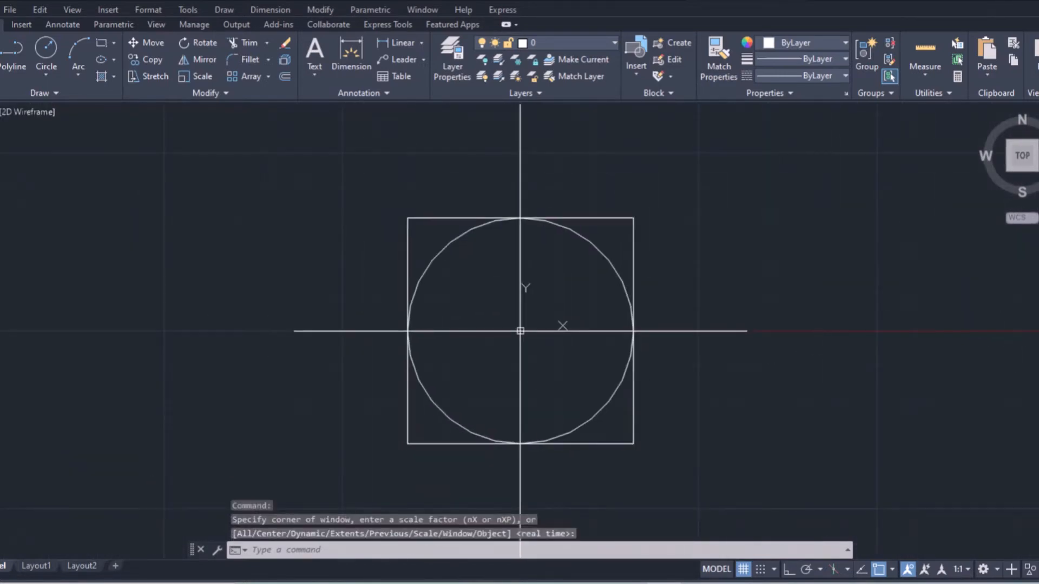
scroll(523, 319, down, 2)
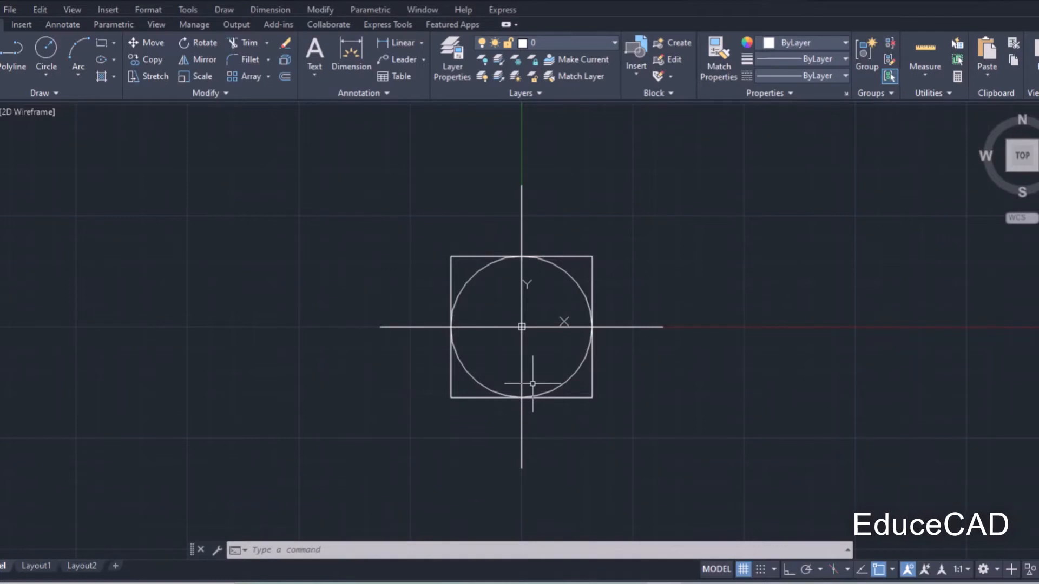
click(274, 548)
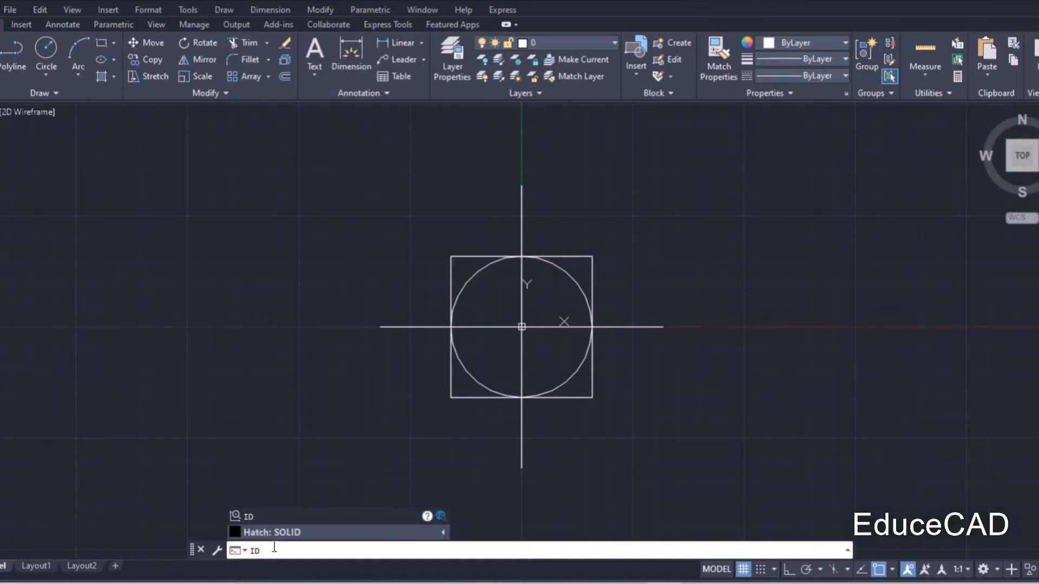
key(Return)
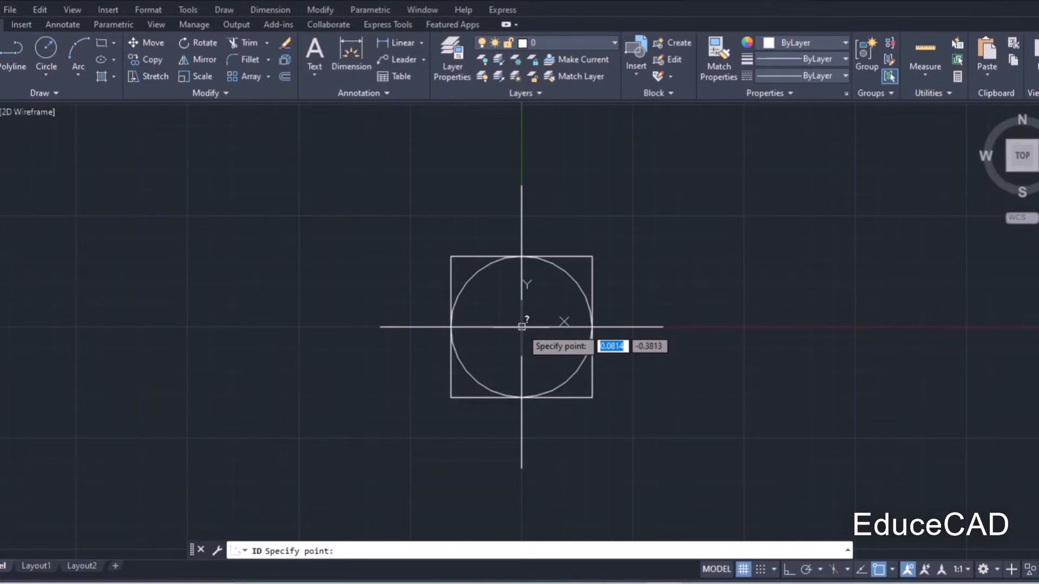
click(892, 570)
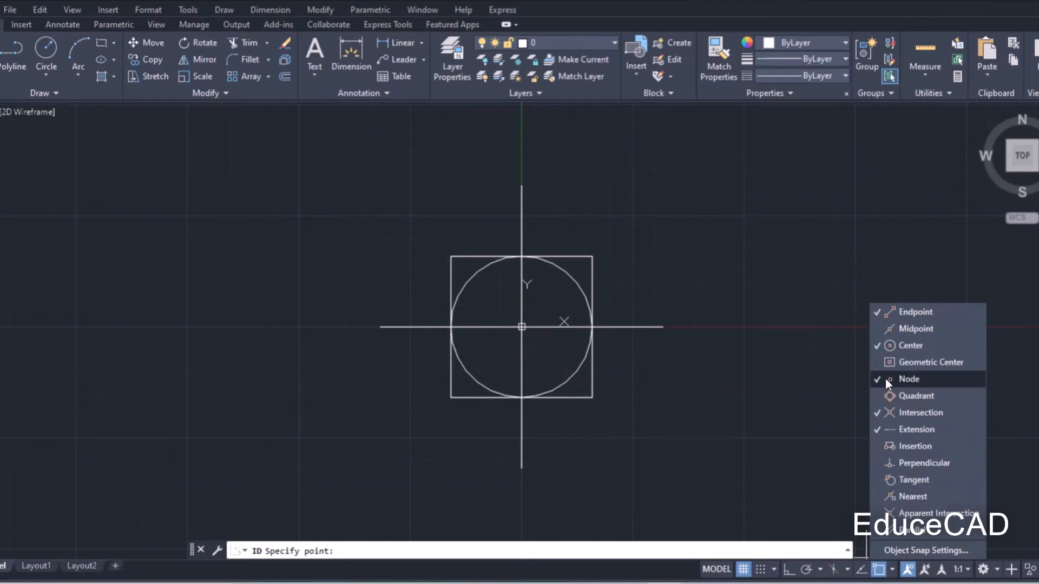
click(801, 451)
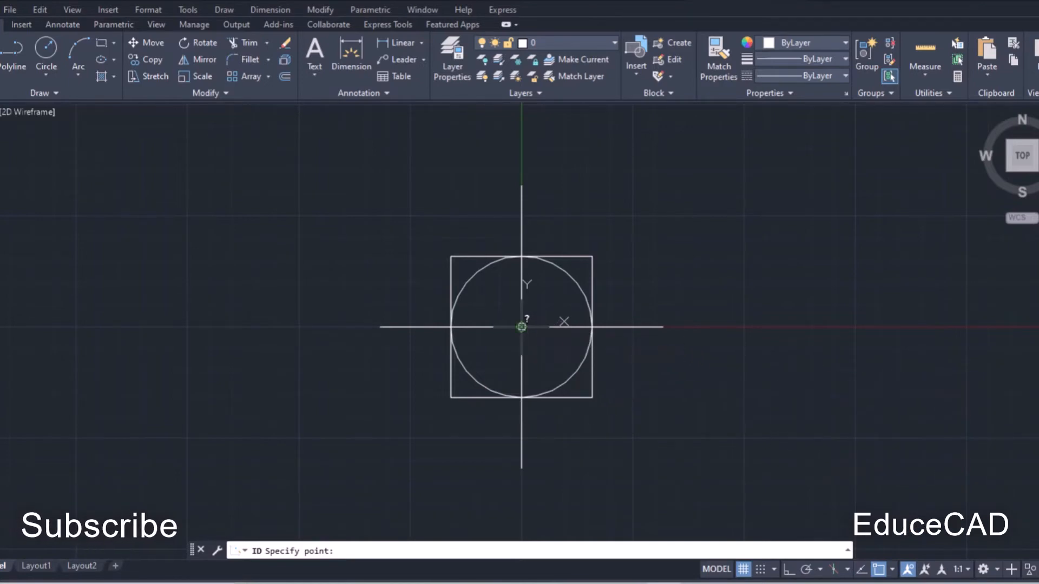
click(521, 327)
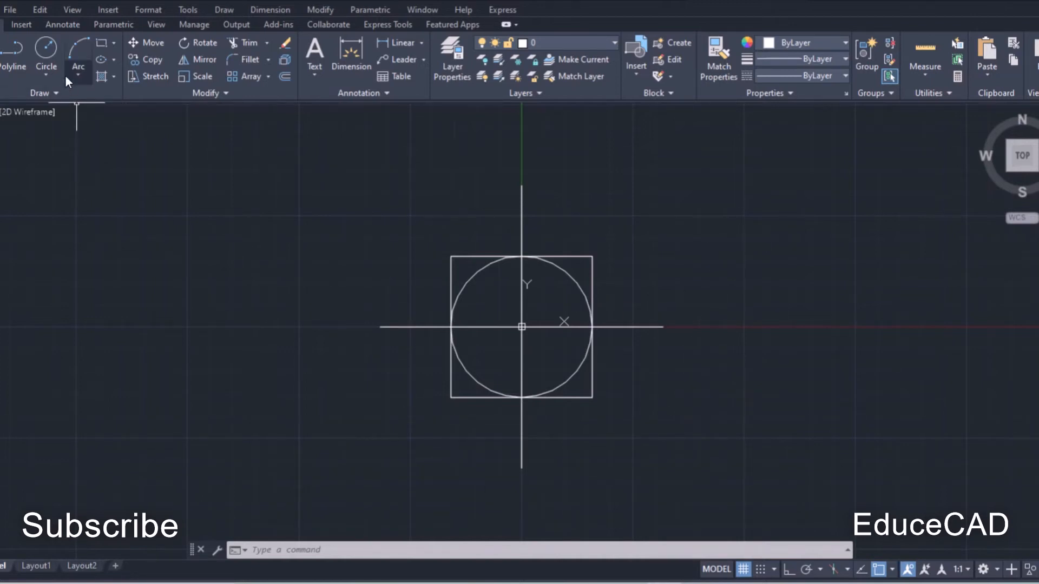
Step: Draw a circle of radius 20 to the lower right of the point marker, below the X axis
click(48, 49)
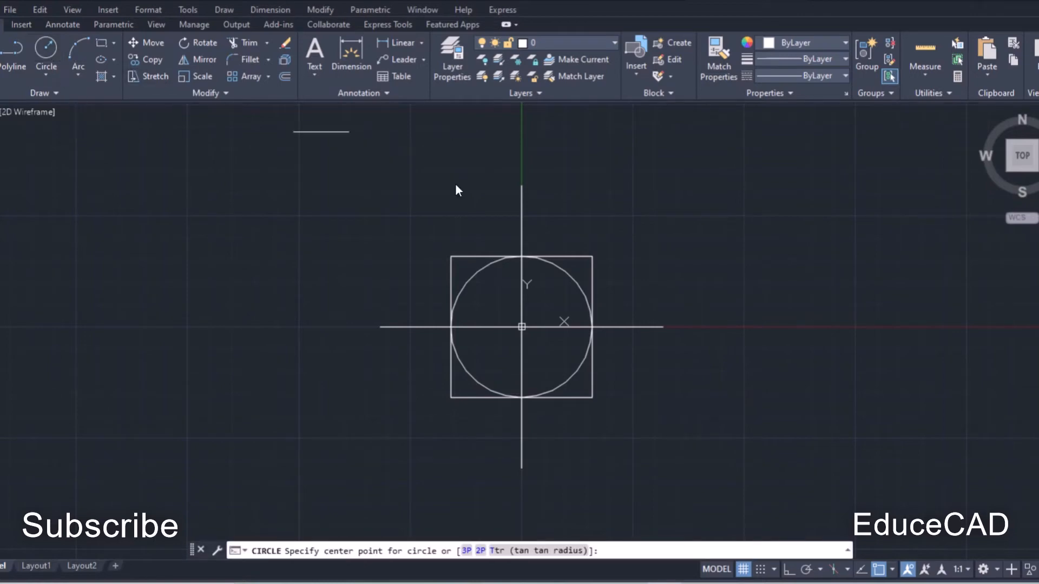
click(745, 439)
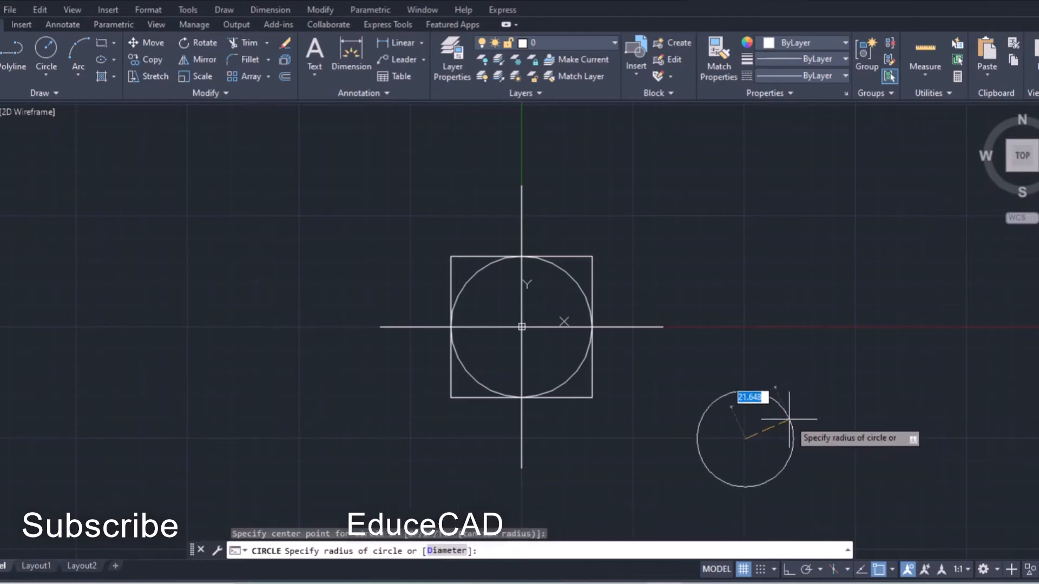
text(20)
key(Return)
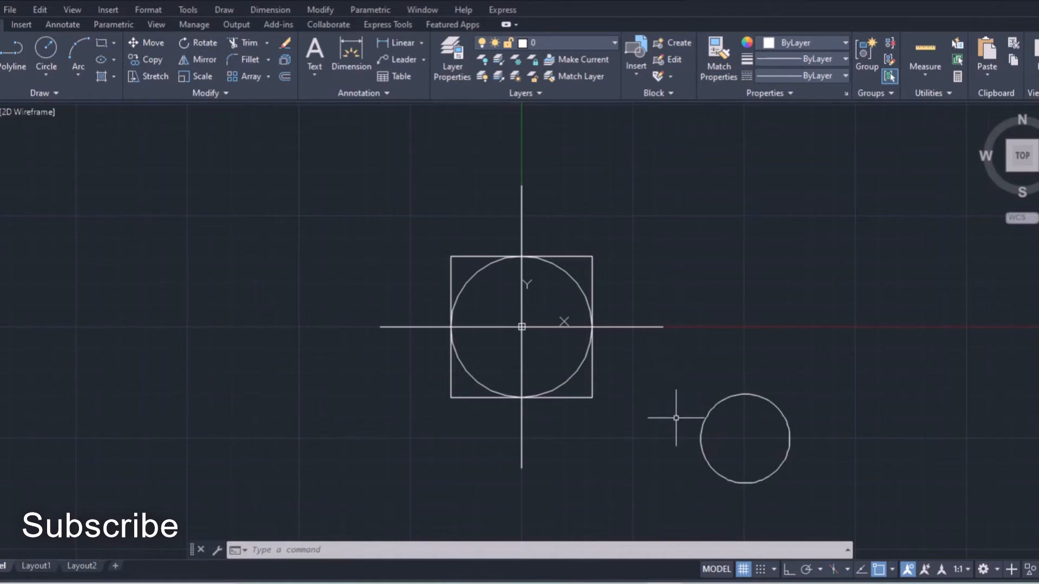
Step: Query the coordinates of the circle's center with the ID command
right_click(814, 378)
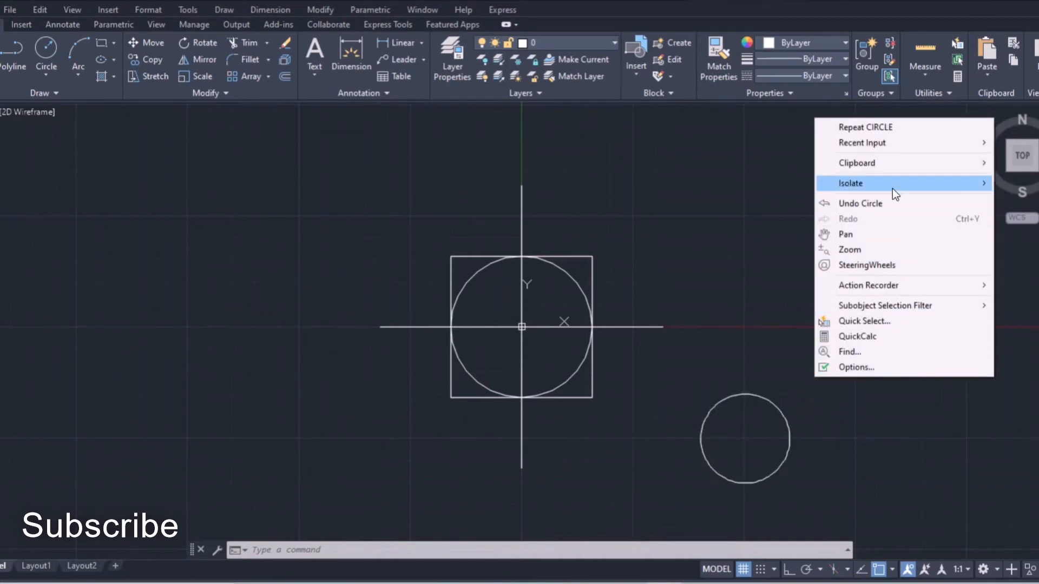
mouse_move(897, 144)
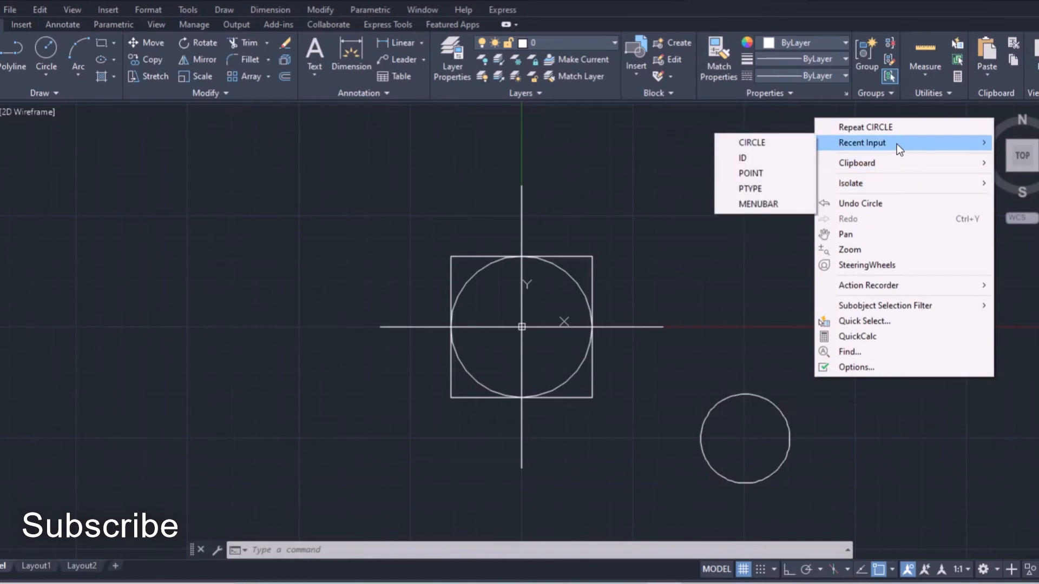
click(784, 156)
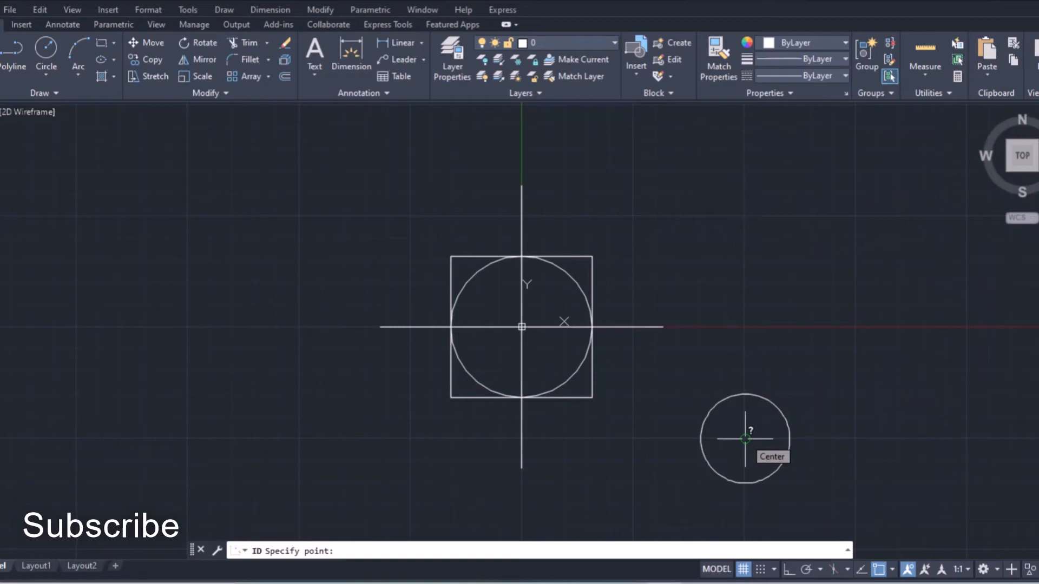
click(745, 438)
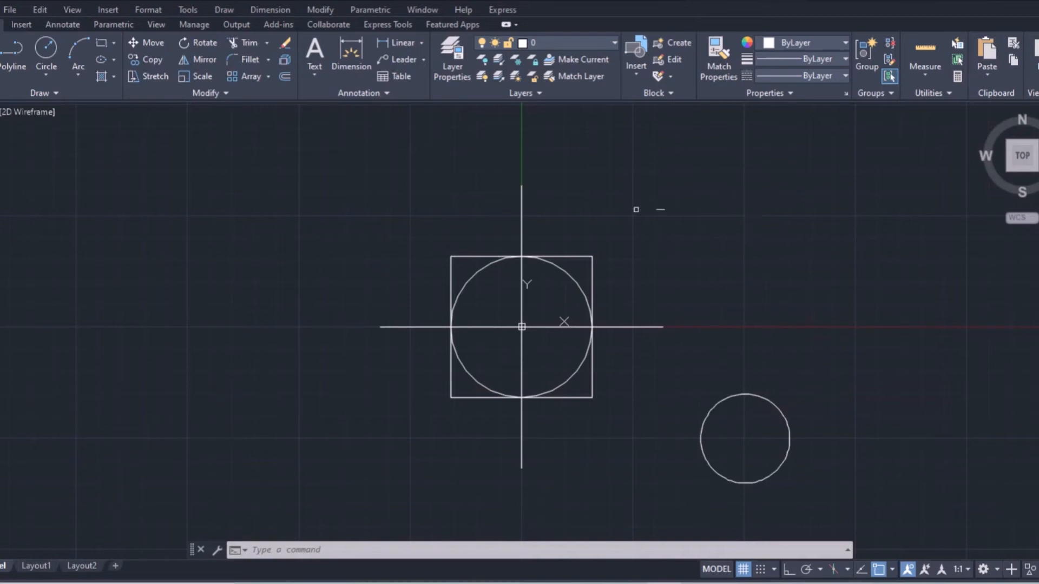
Step: Draw a second circle of radius 20 directly above the first one, on the other side of the X axis
right_click(800, 178)
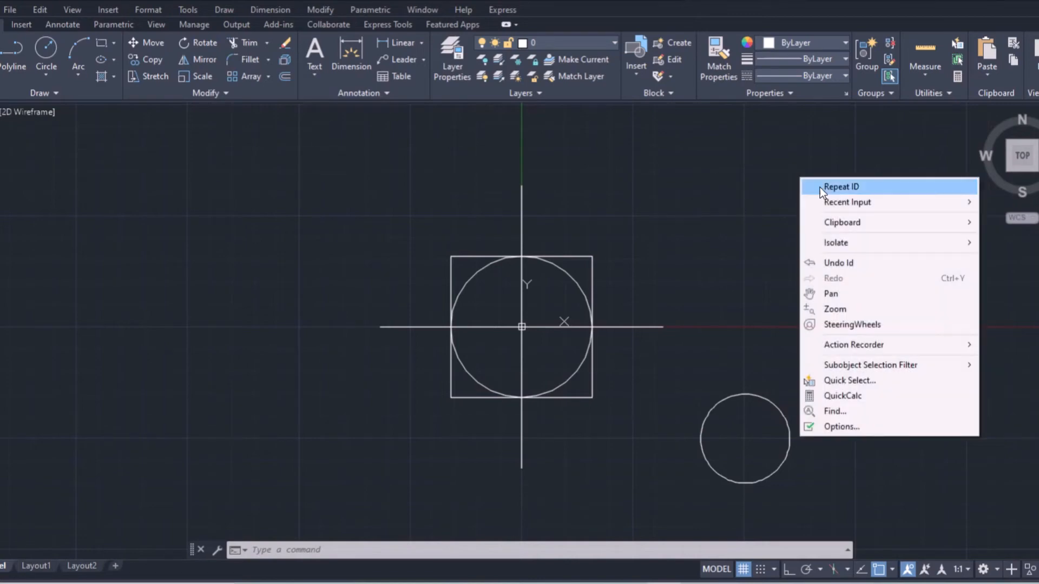
mouse_move(891, 202)
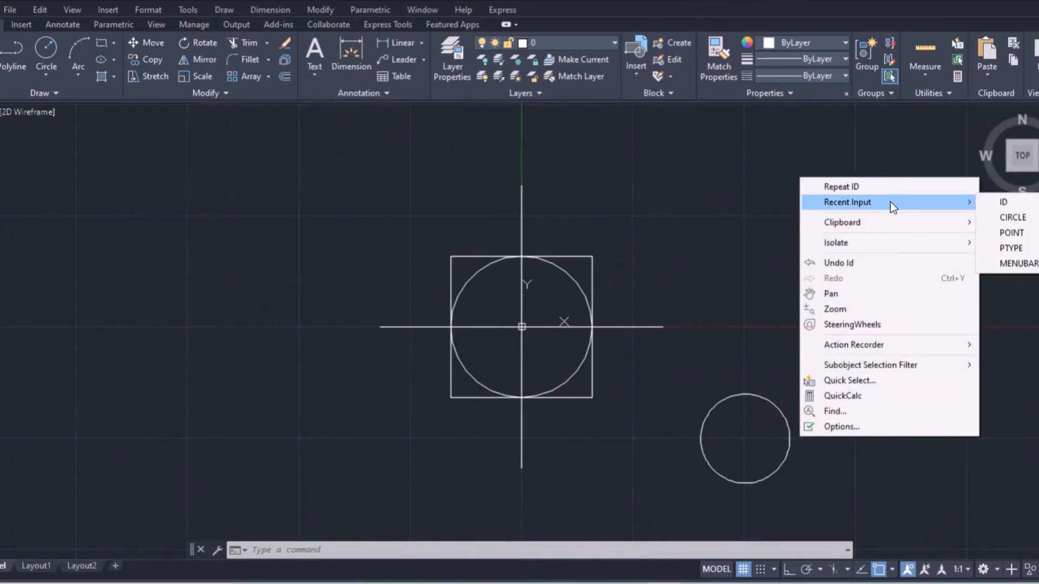
click(1012, 217)
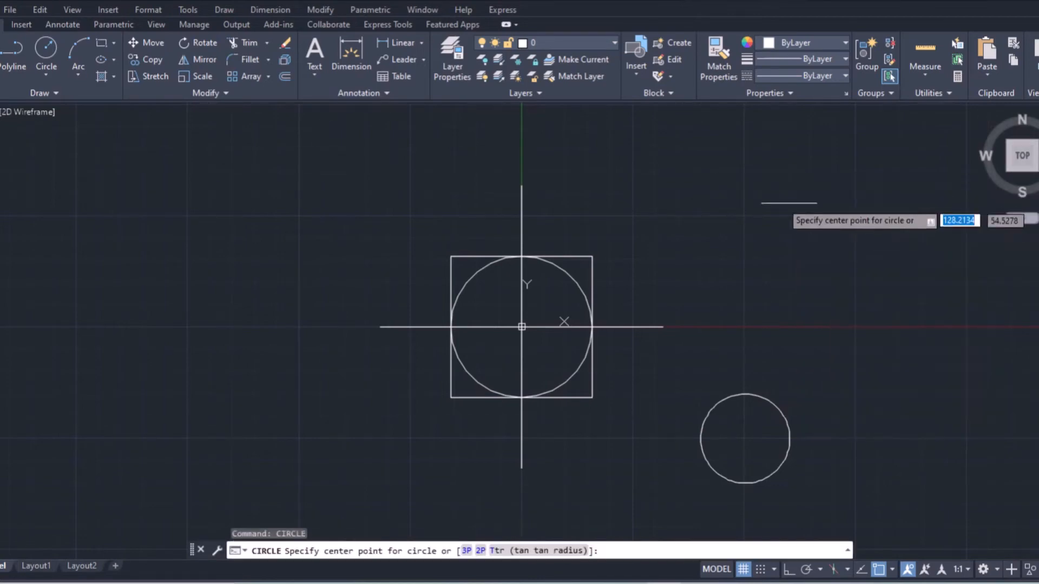
click(745, 214)
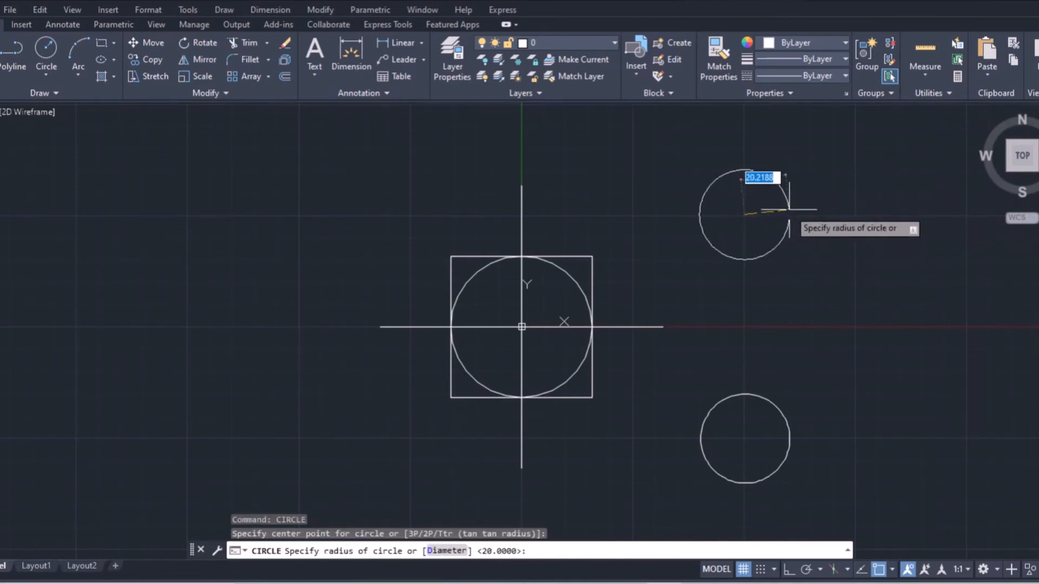
text(20)
key(Return)
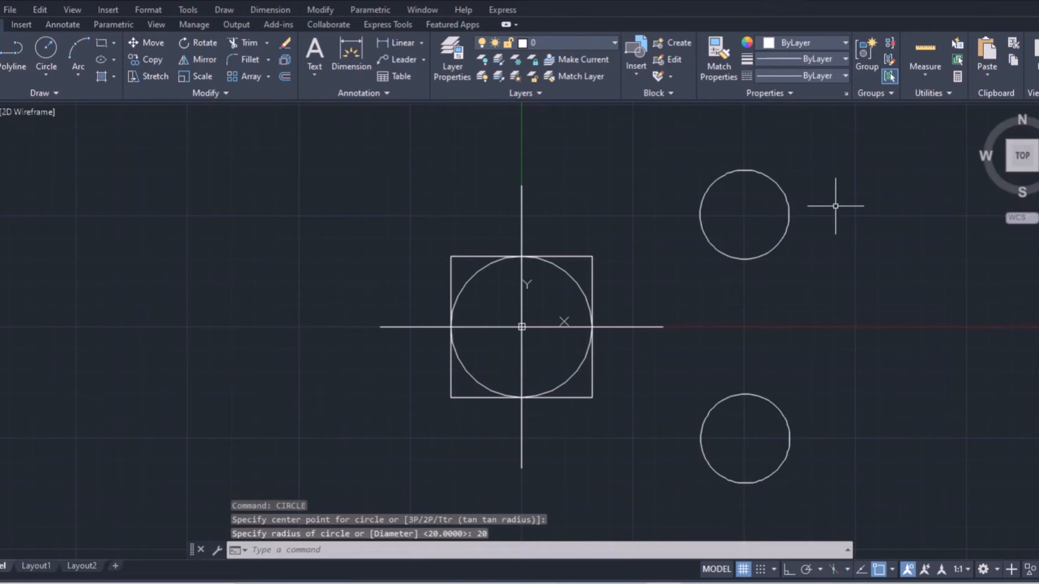
Step: Query the coordinates of the center of the circle above the X axis with the ID command
right_click(835, 206)
mouse_move(898, 232)
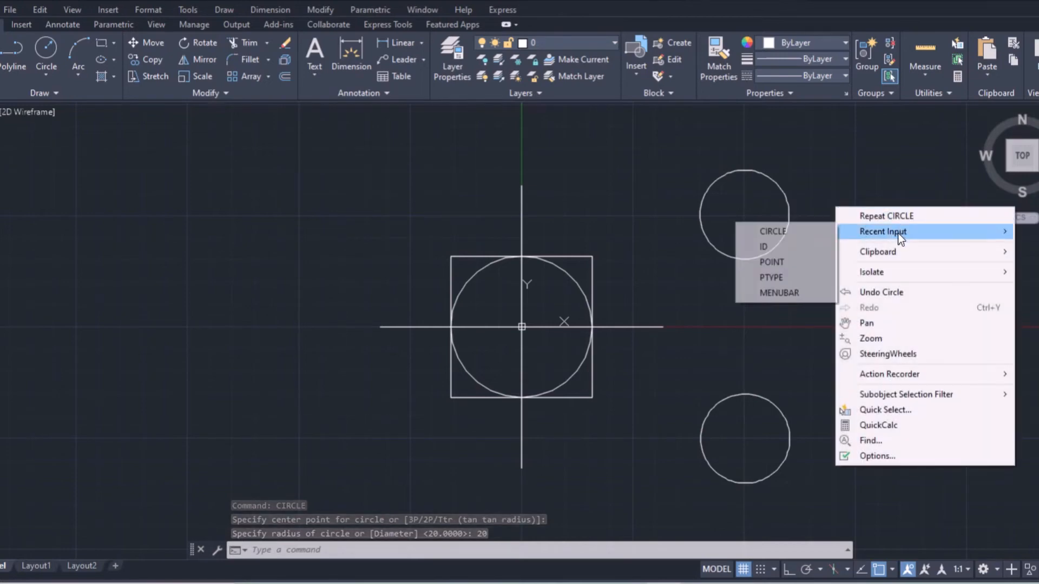
click(796, 246)
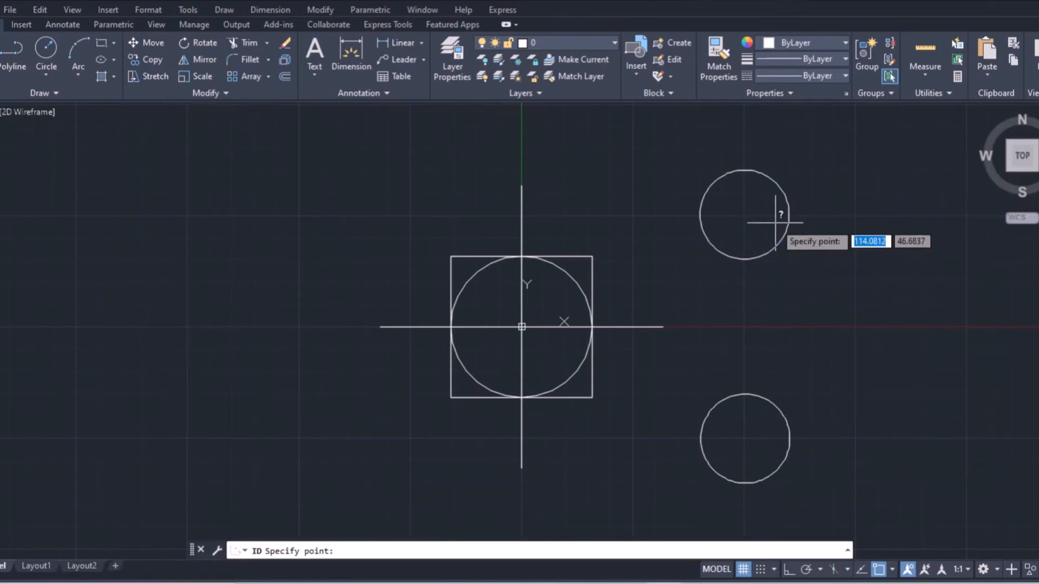
click(744, 215)
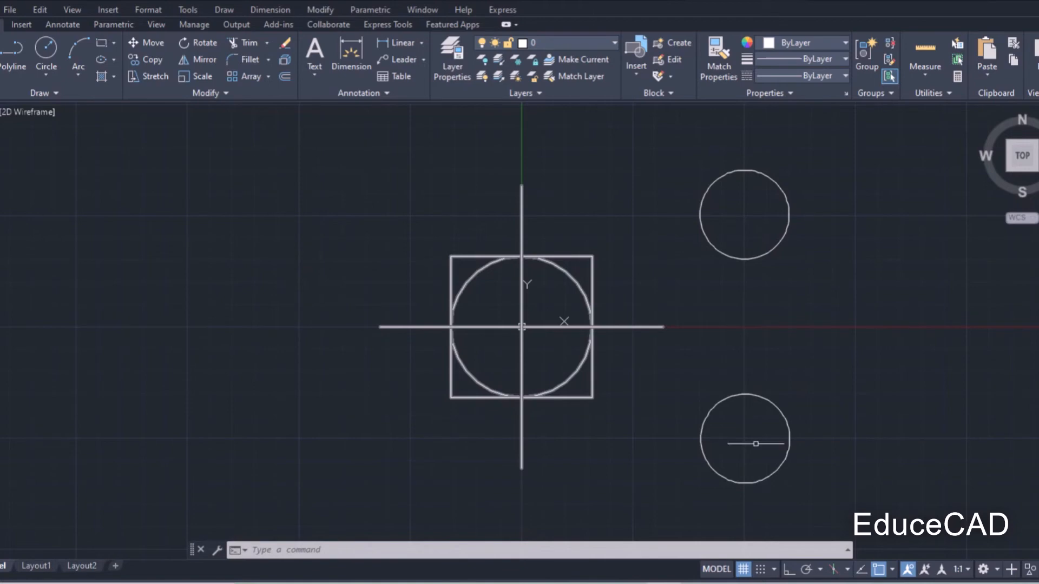
Step: View the two circles in Layout1 and return to model space
click(30, 566)
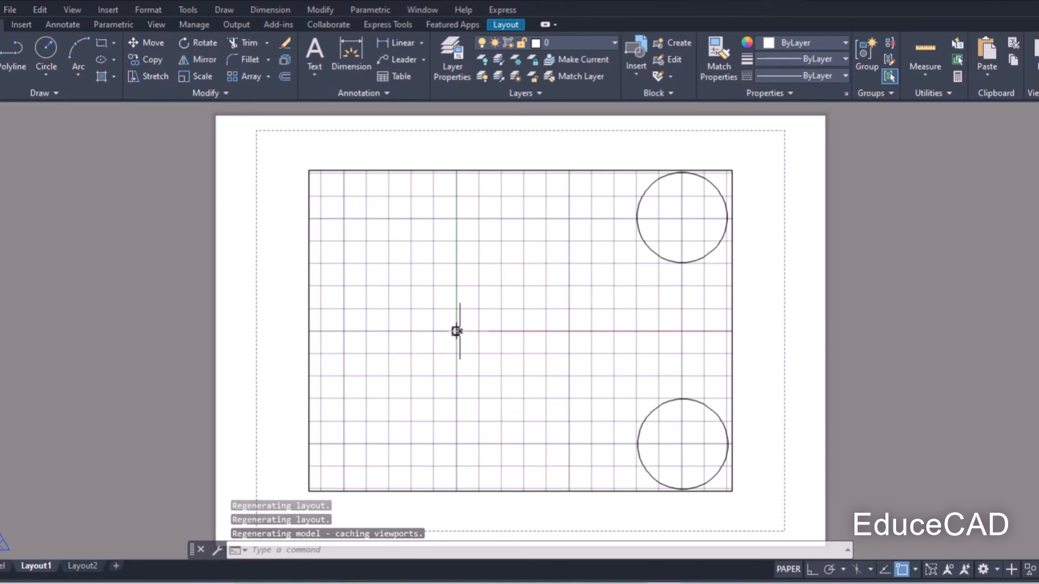
click(3, 566)
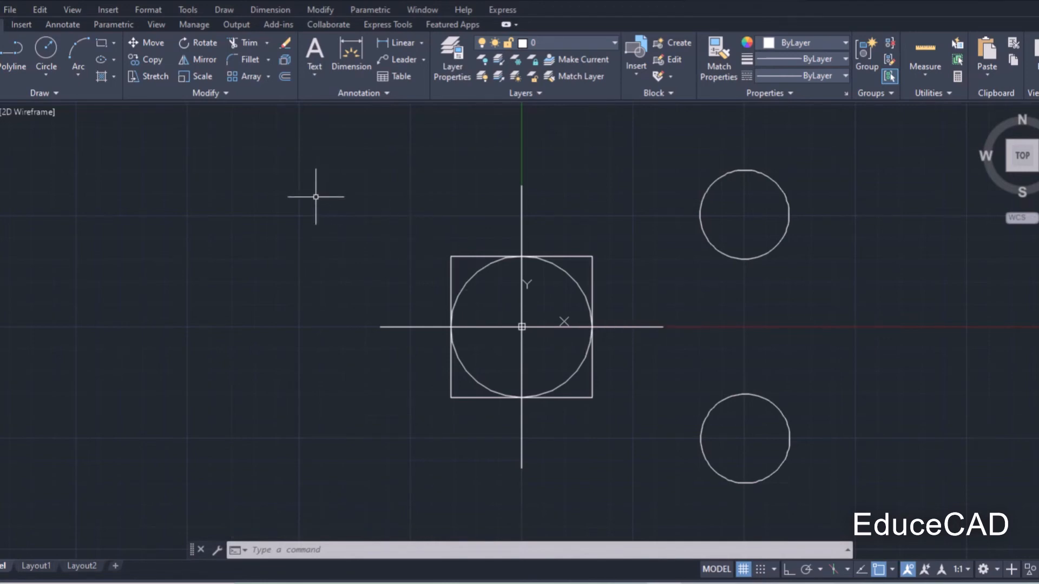
Step: Draw a circle of radius 20 to the upper left of the point marker, centered at about (-99, 51)
click(47, 47)
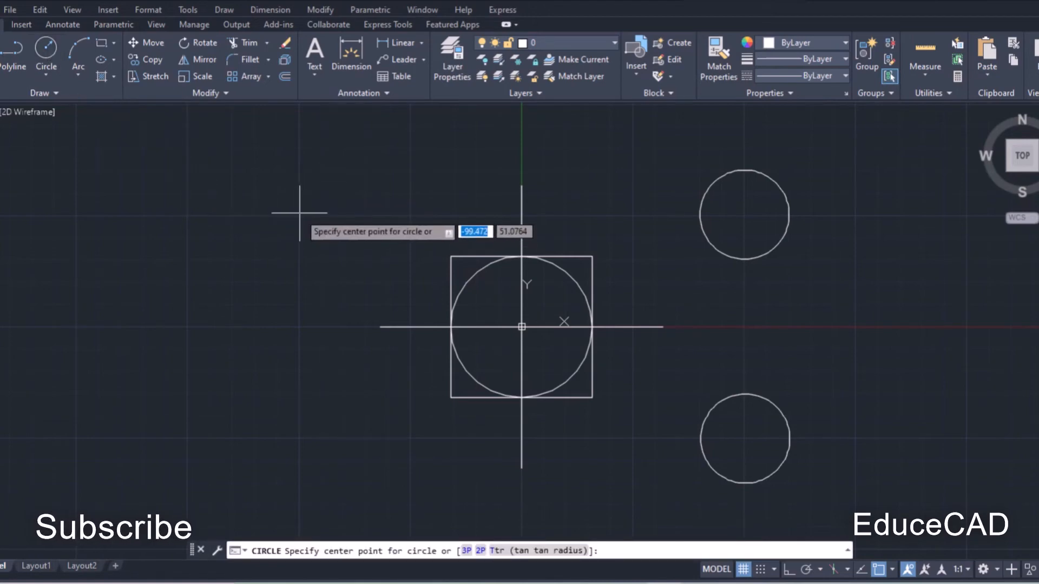
click(299, 213)
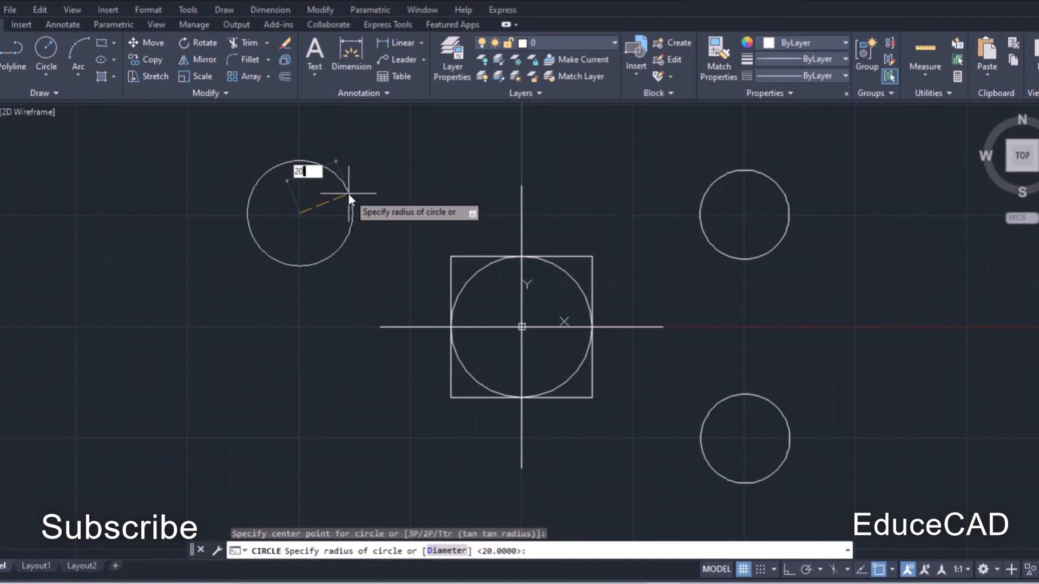
text(20)
key(Return)
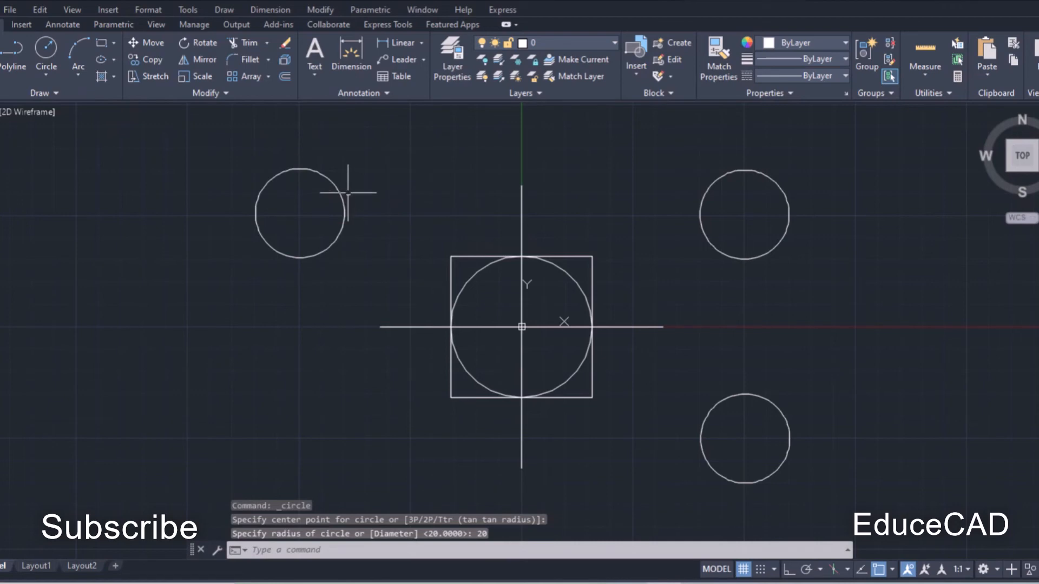
Step: Query the coordinates of the upper-left circle's center with the ID command
right_click(372, 176)
mouse_move(421, 204)
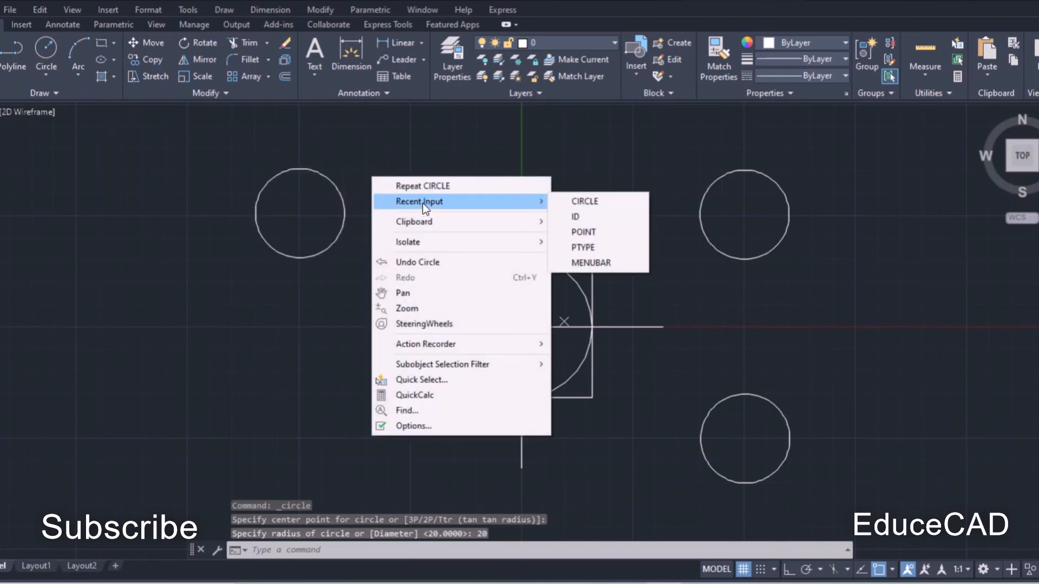
click(574, 217)
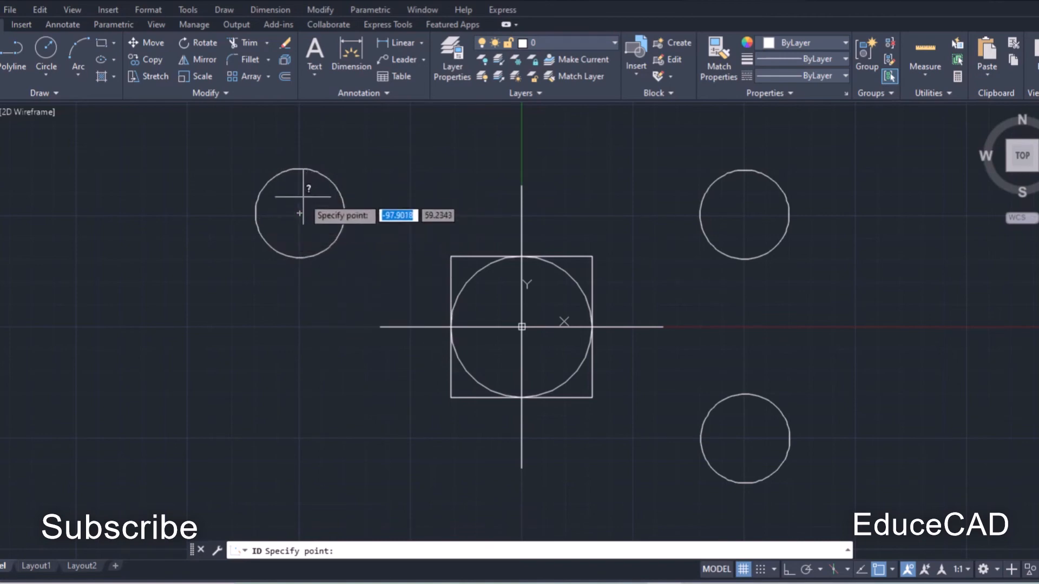
click(299, 213)
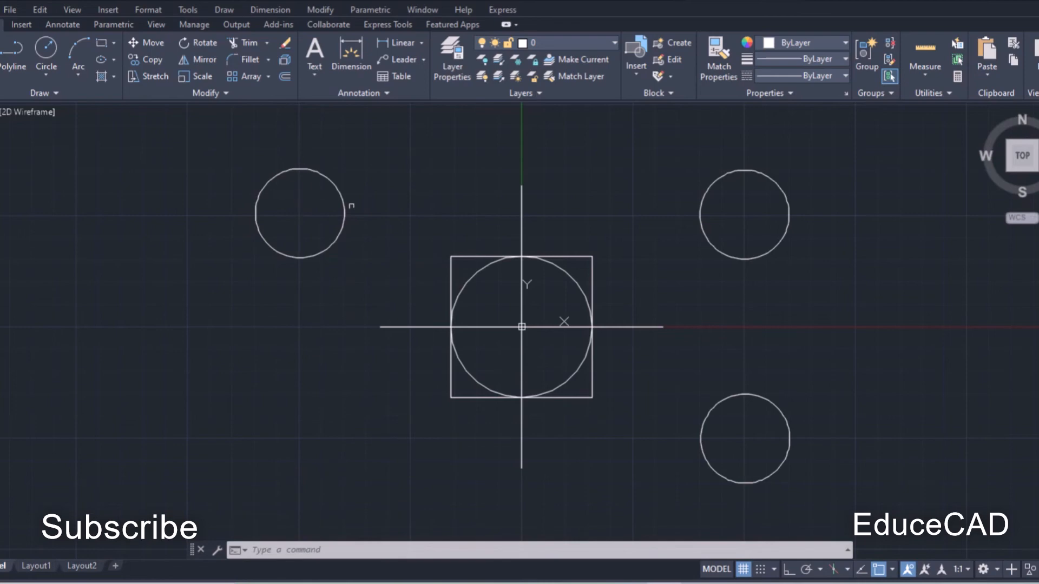
Step: Draw a fourth circle of radius 20 below the X axis, under the upper-left circle
right_click(151, 321)
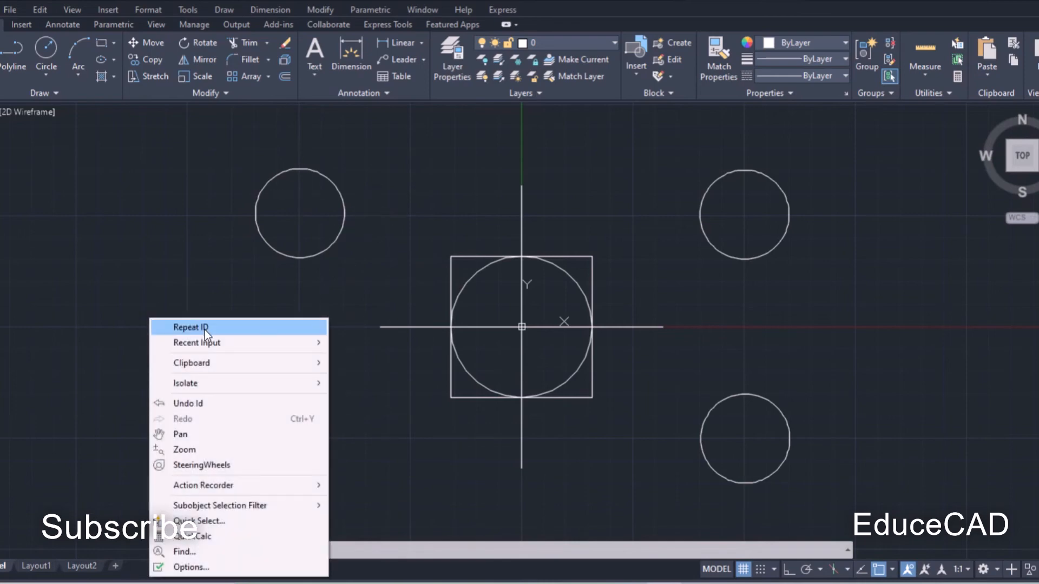
mouse_move(208, 344)
click(371, 358)
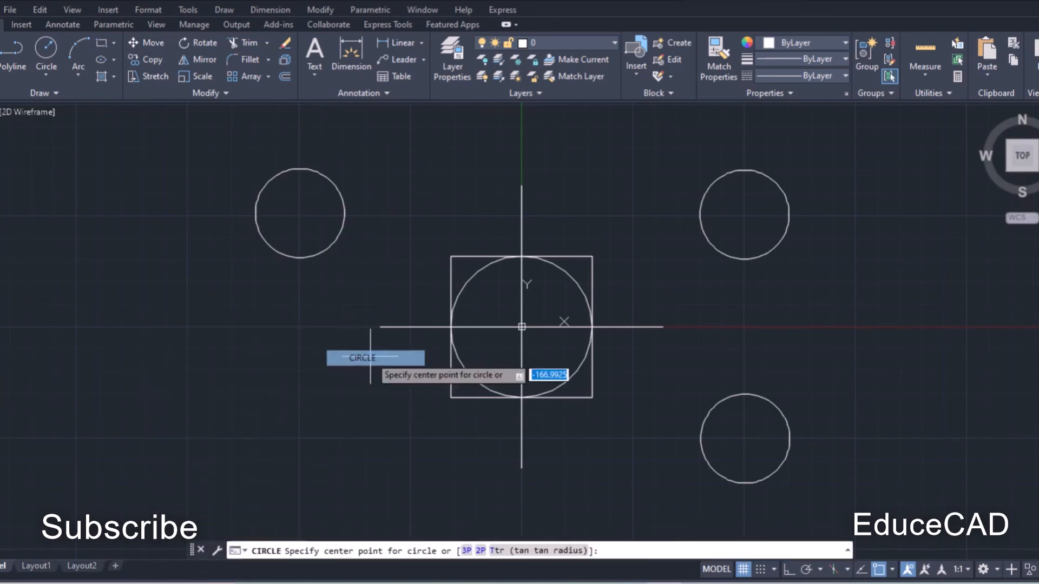
click(297, 436)
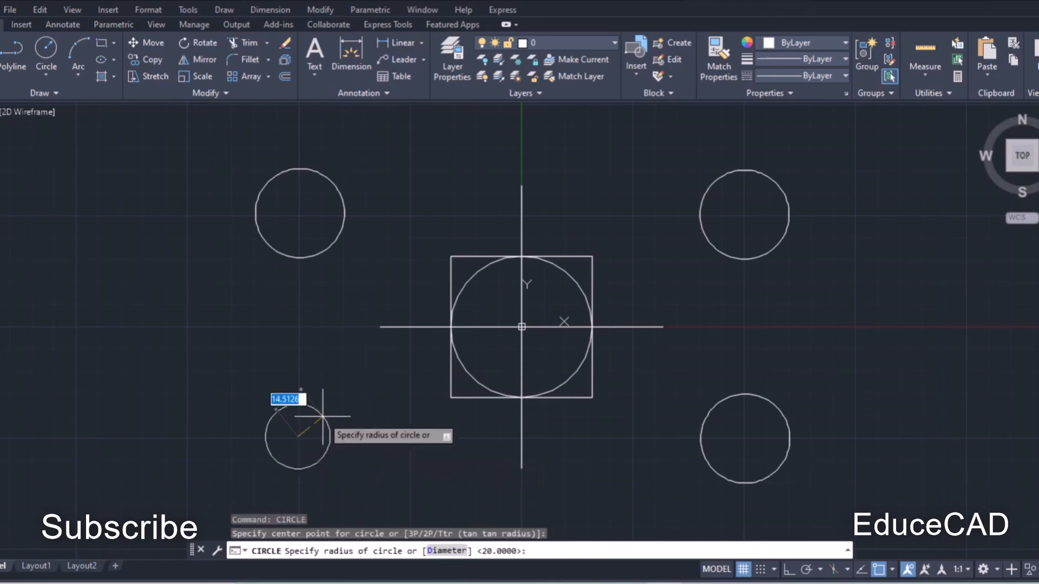
text(20)
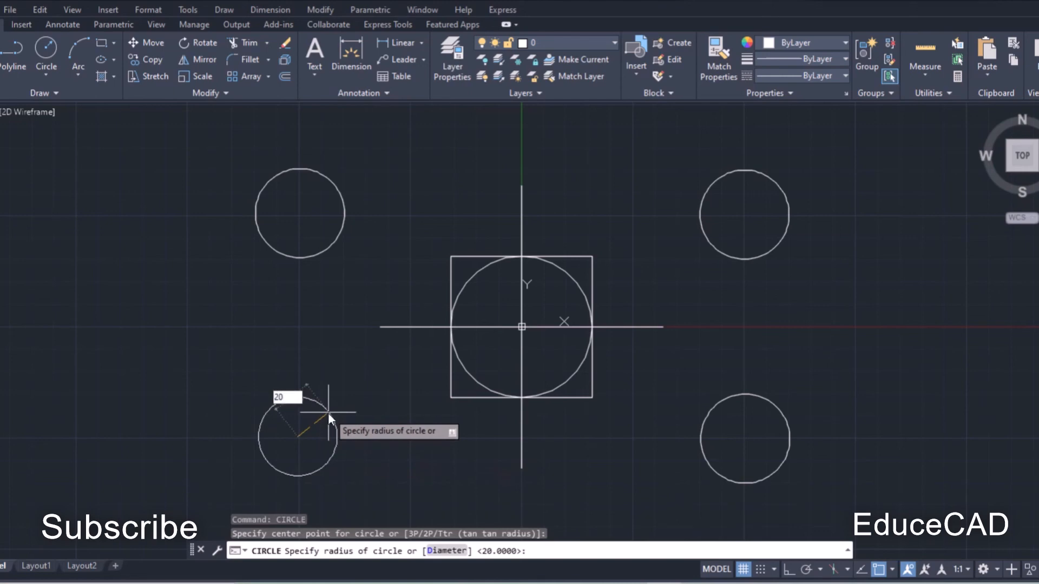
key(Return)
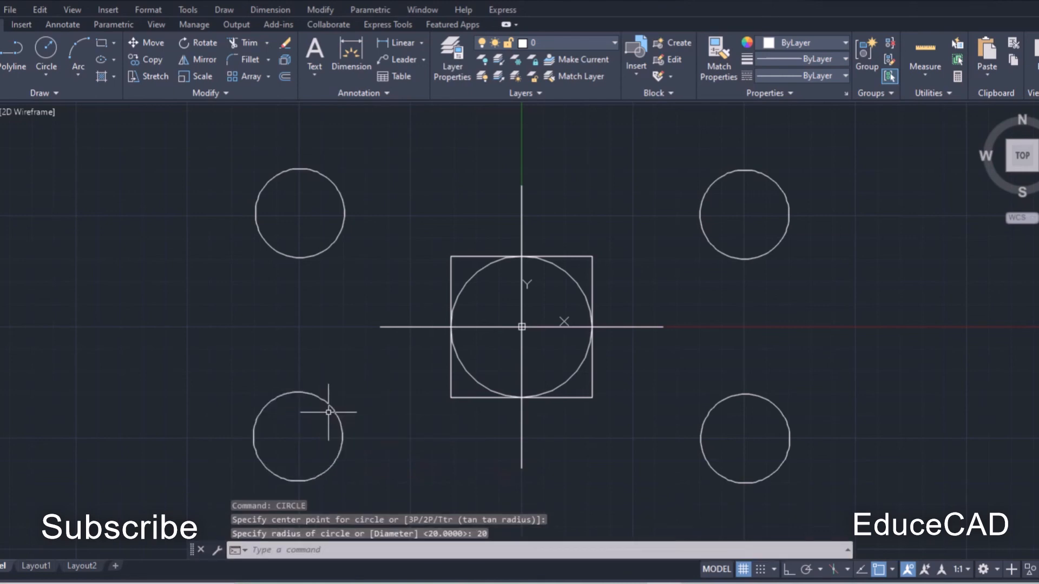
Step: Query the coordinates of the lower-left circle's center with the ID command
right_click(248, 353)
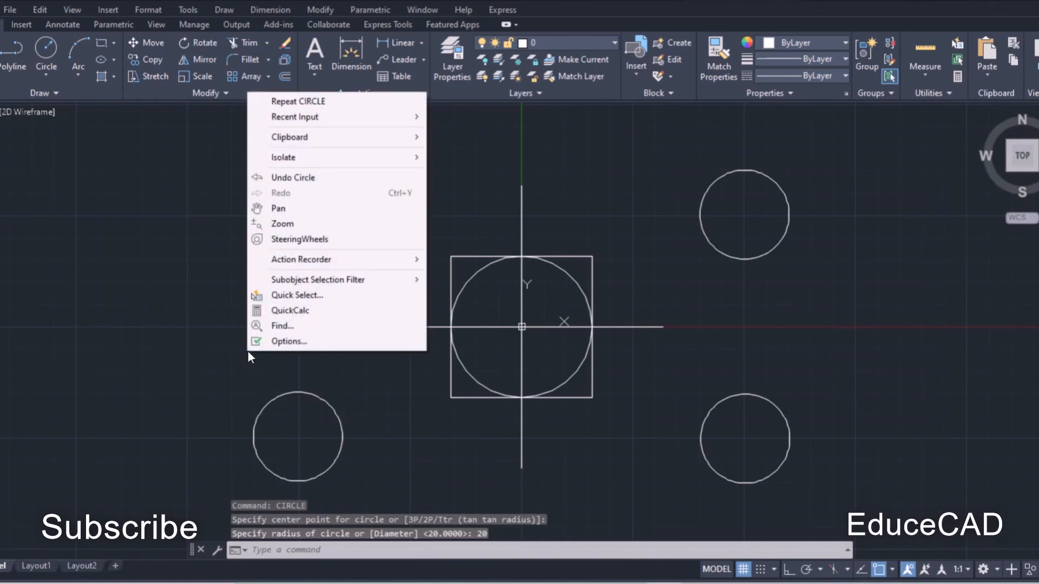
mouse_move(314, 118)
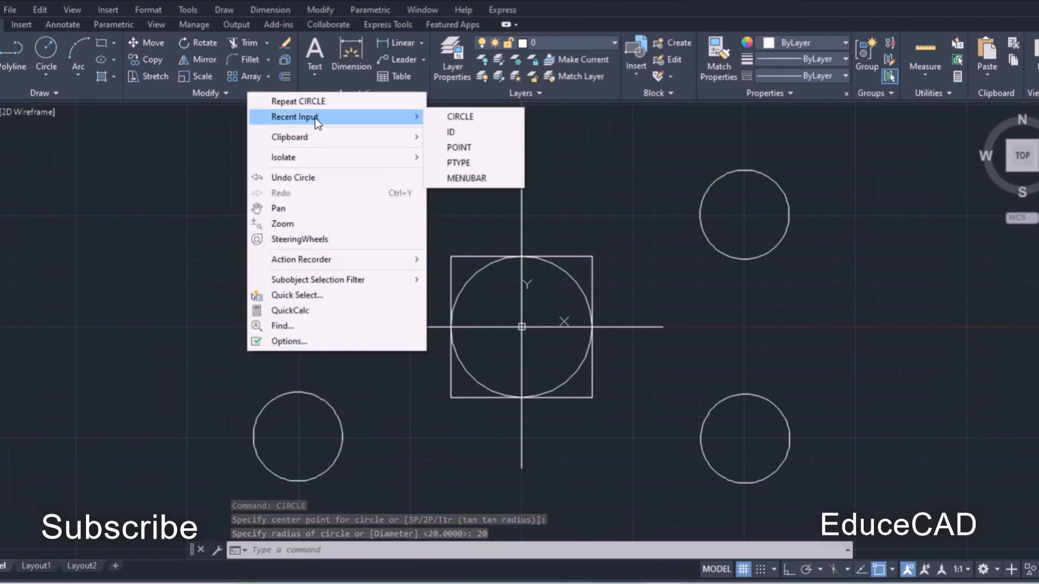
click(453, 132)
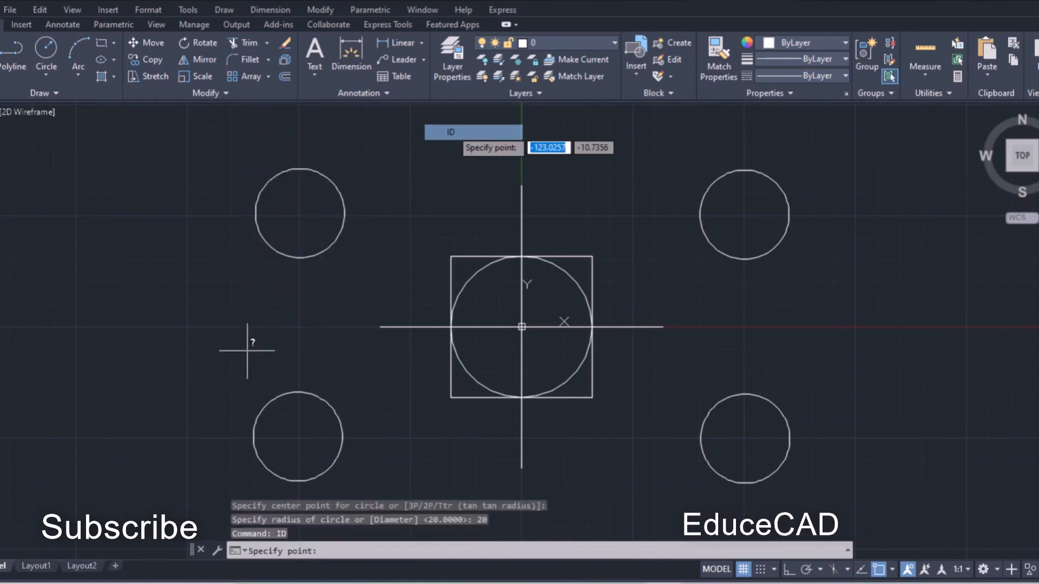
click(297, 436)
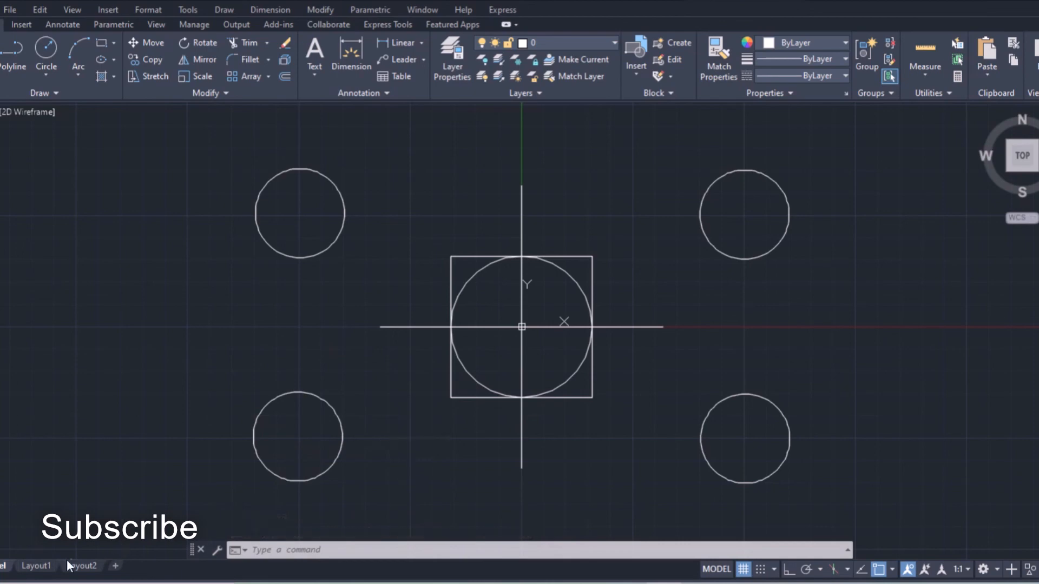
Step: Compare how the four circles are displayed in Layout1 and Layout2, returning to model space after each
click(36, 566)
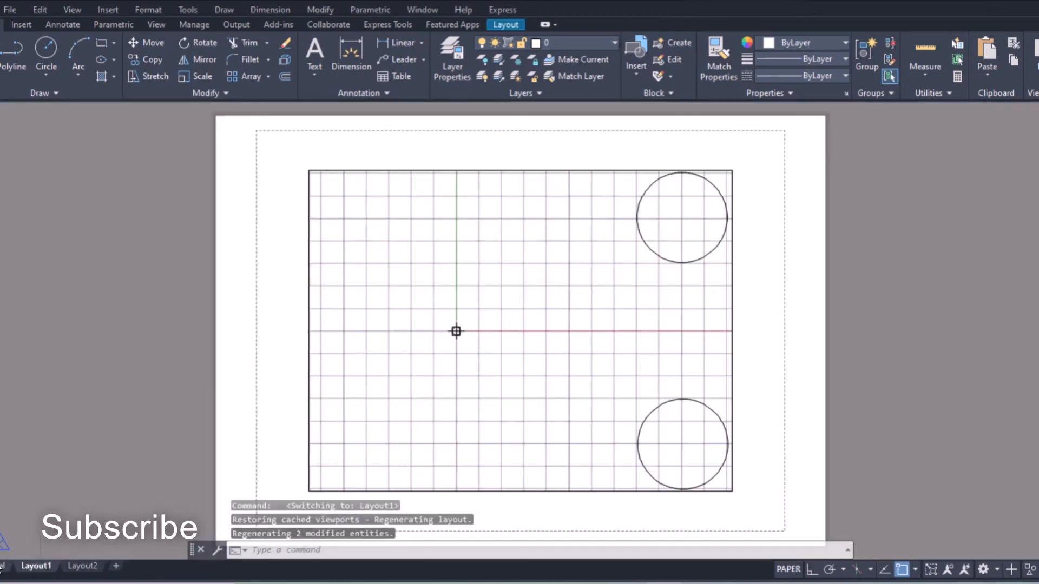
click(4, 566)
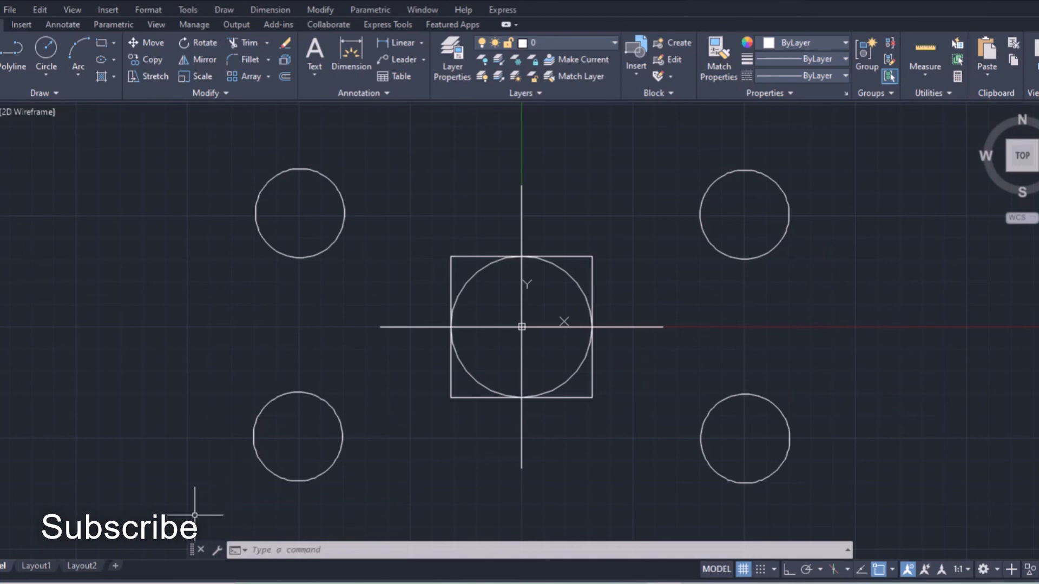
click(82, 565)
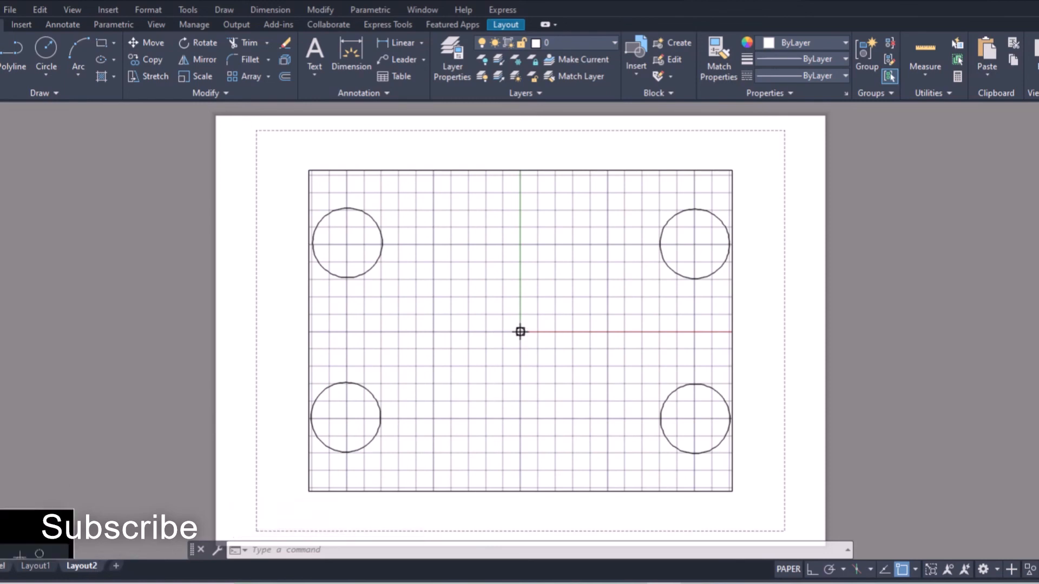
click(2, 566)
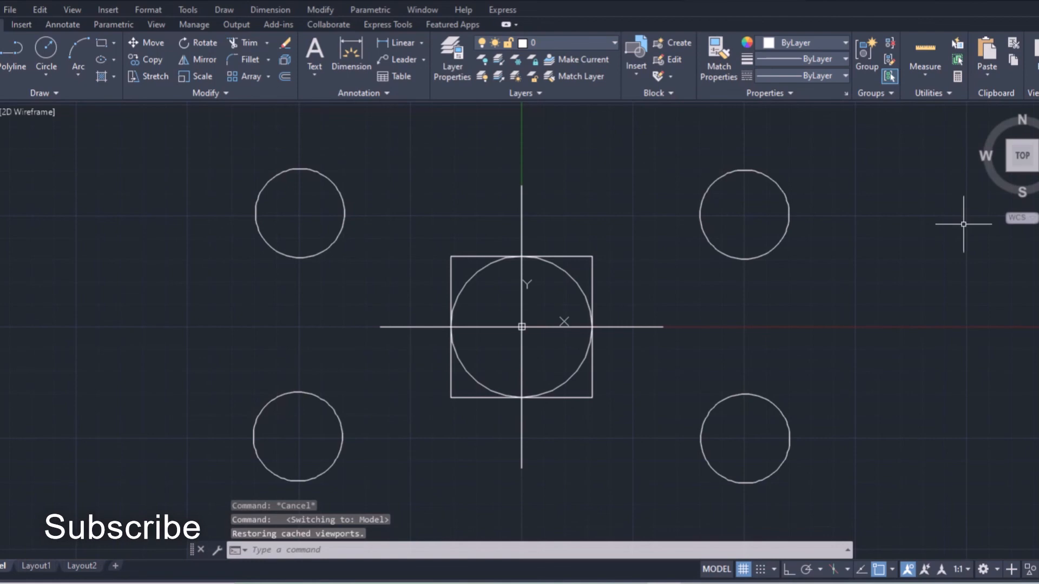